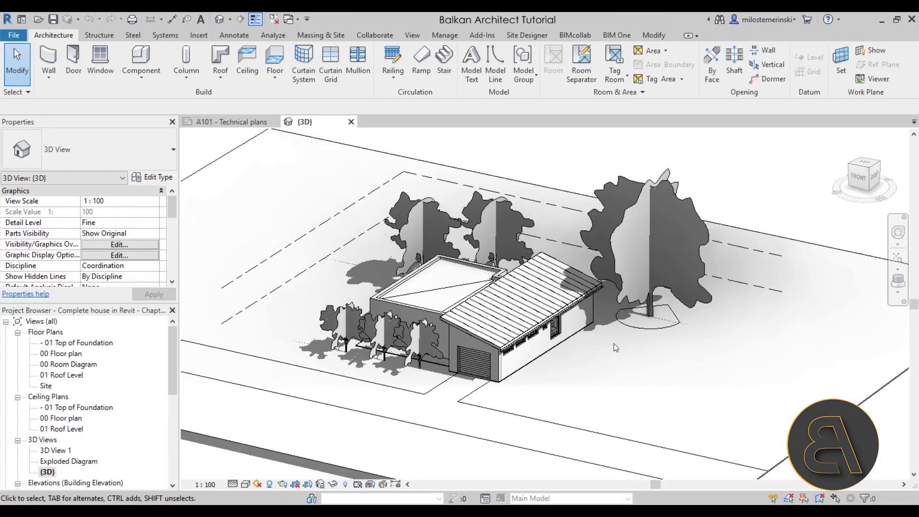
Step: Examine the house in the 3D view and the floor plan, section and exploded diagram on sheet A101 - Technical plans
middle_click_drag(614, 348, 546, 406, "shift")
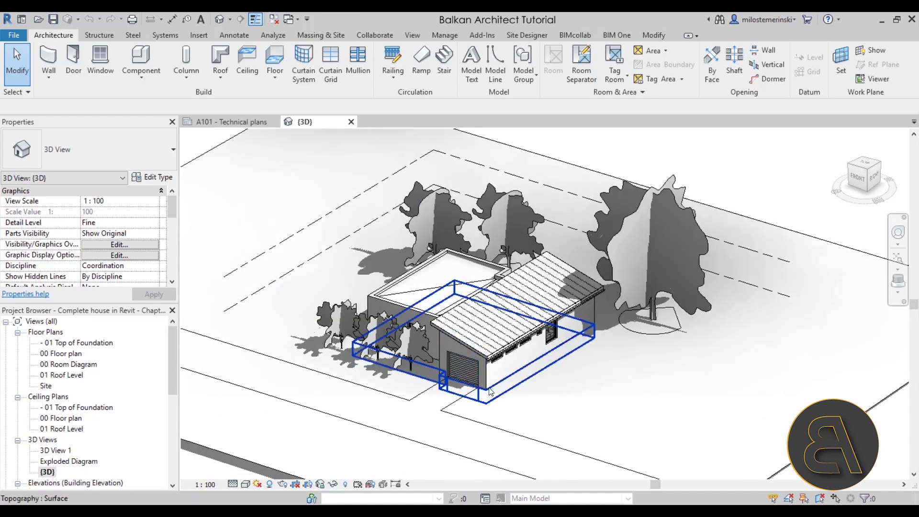
left_click(236, 122)
scroll(315, 223, "up", 8)
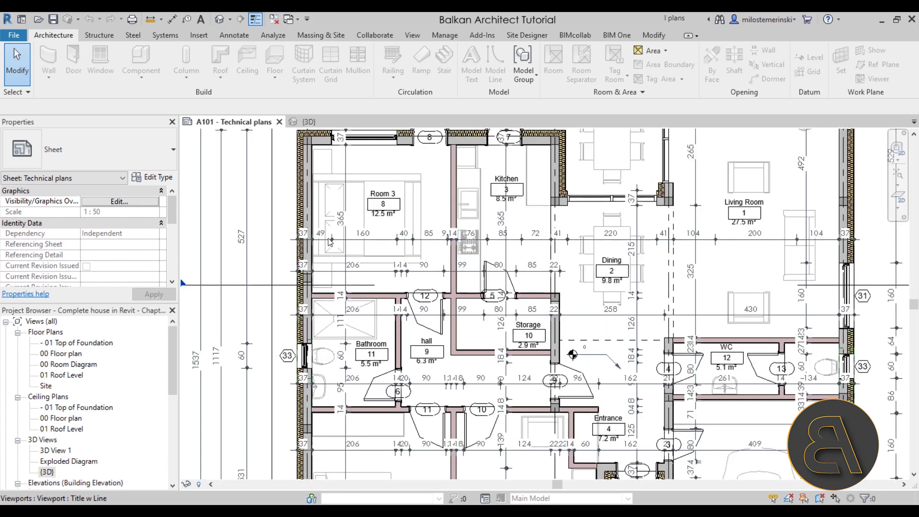
scroll(348, 235, "down", 8)
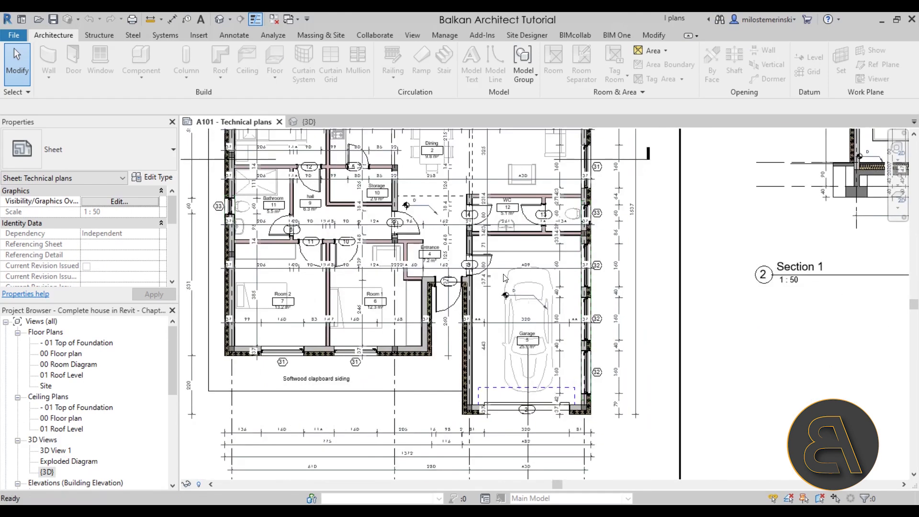
middle_click_drag(553, 344, 470, 340)
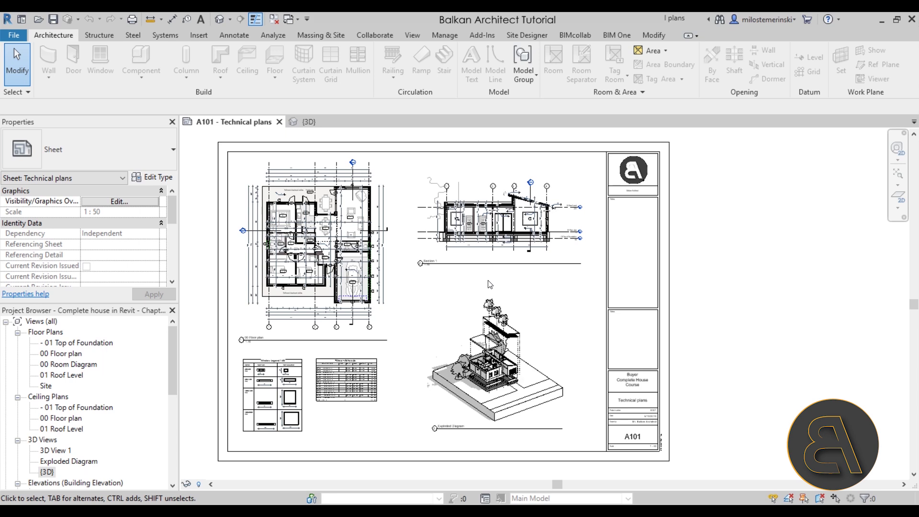
middle_click_drag(395, 247, 397, 250)
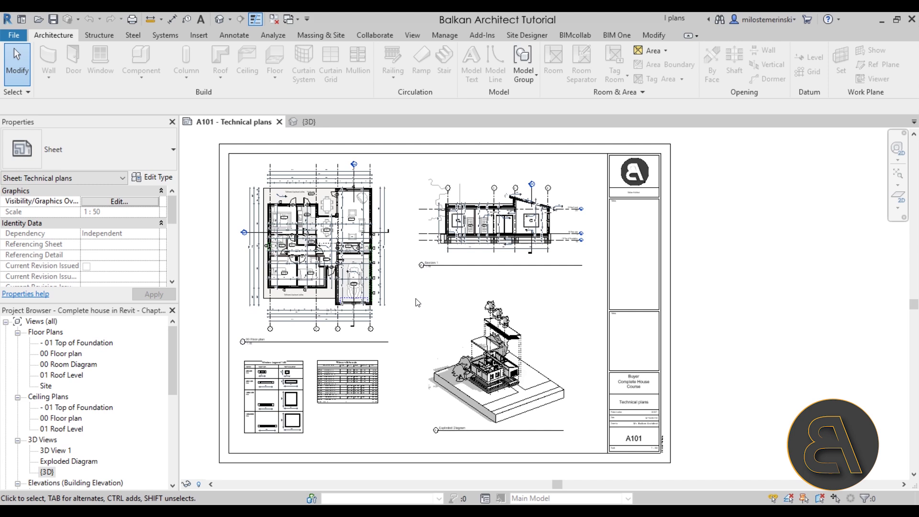
scroll(287, 234, "up", 3)
middle_click_drag(286, 233, 318, 250)
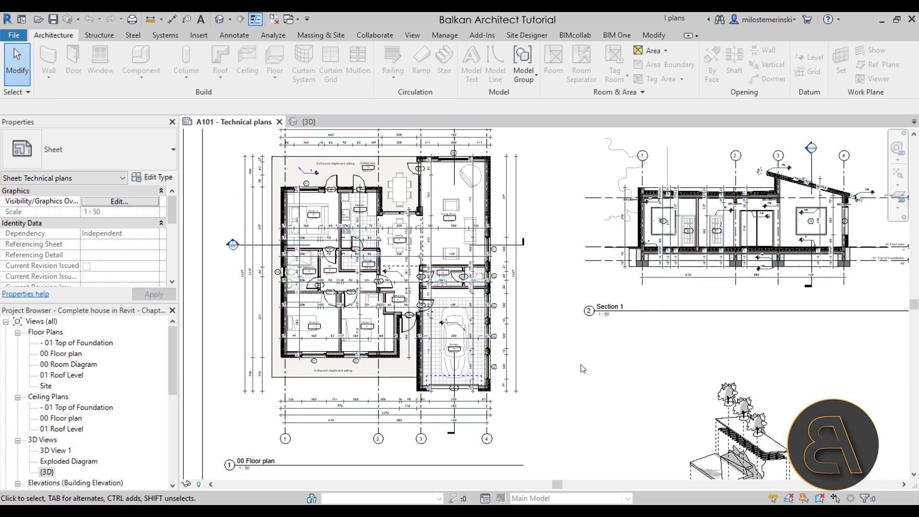
scroll(583, 368, "down", 2)
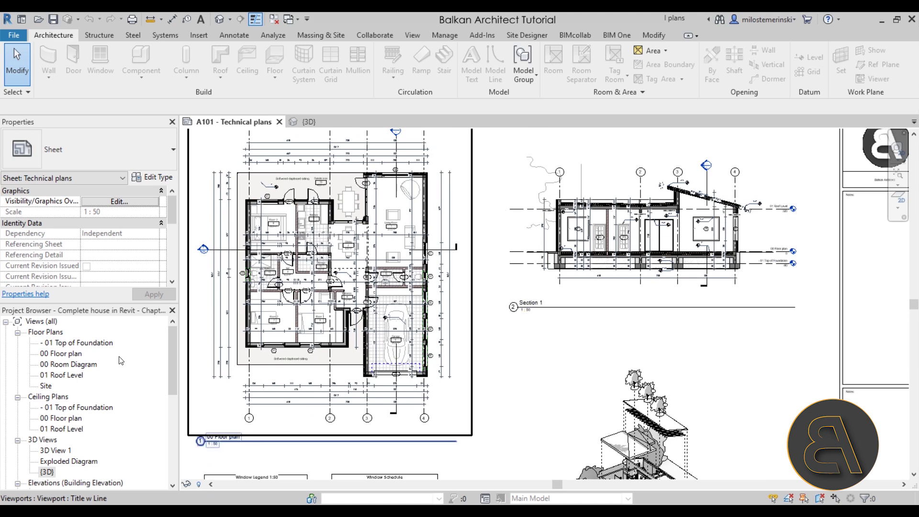
Step: Open the Section 1 view and duplicate it without its detailing
scroll(63, 364, "down", 4)
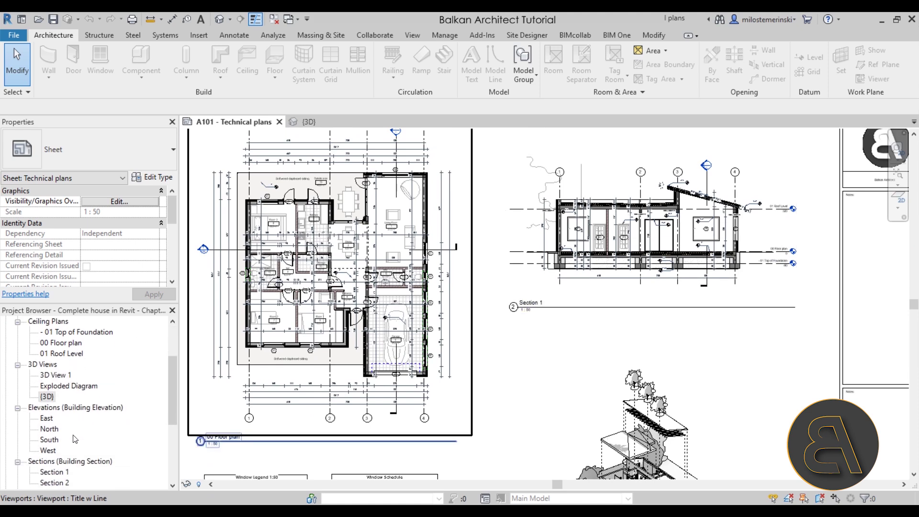
double_click(56, 407)
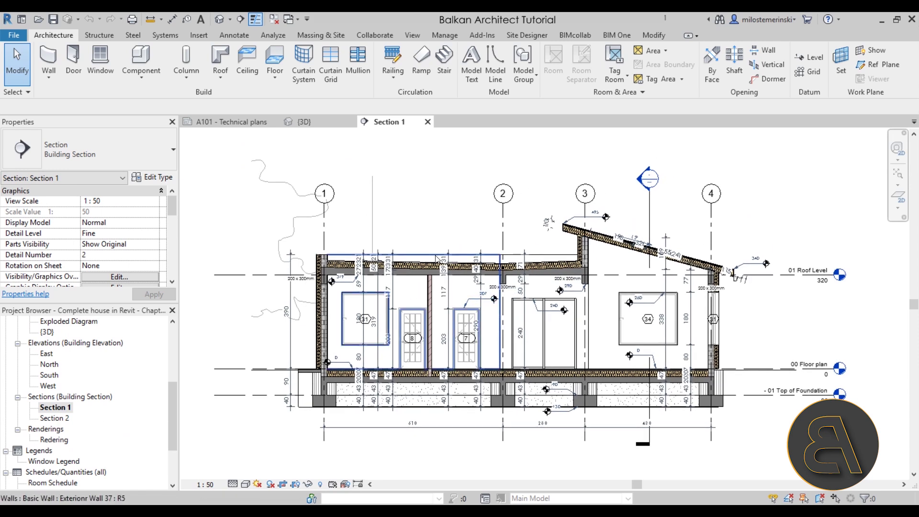
scroll(413, 240, "down", 3)
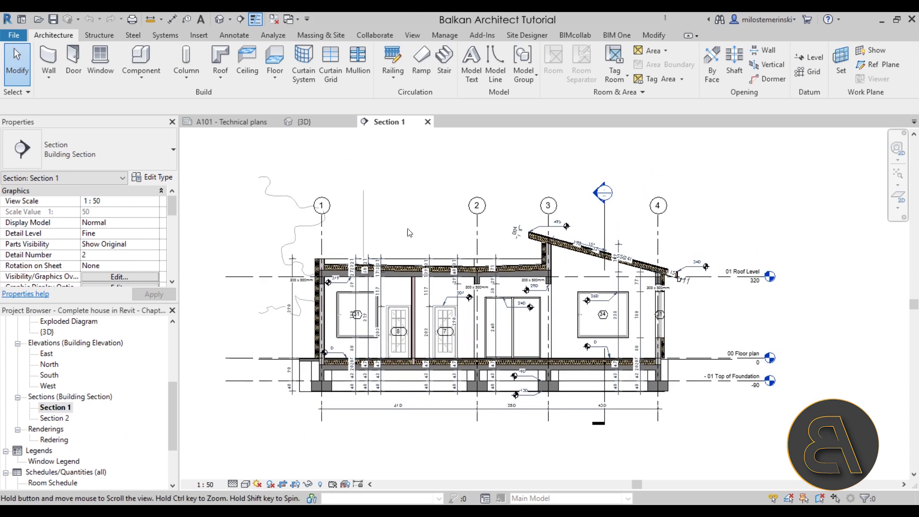
right_click(67, 410)
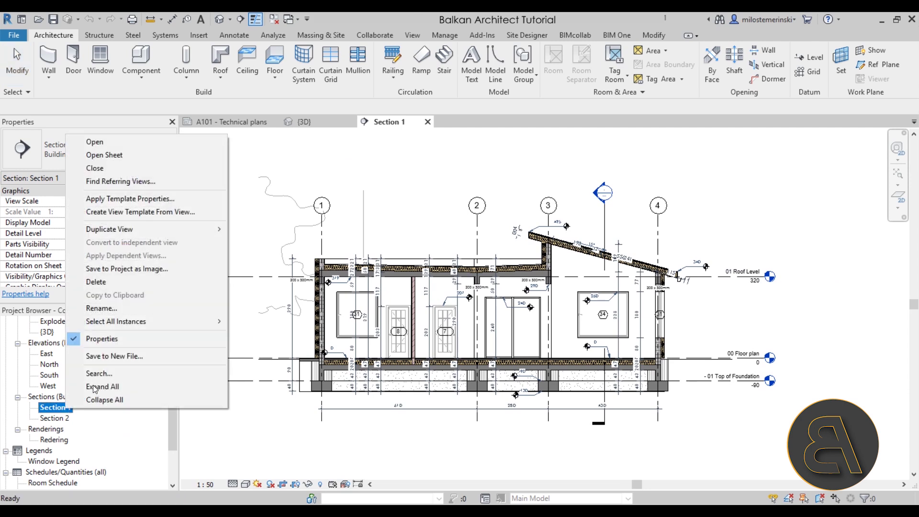
mouse_move(163, 231)
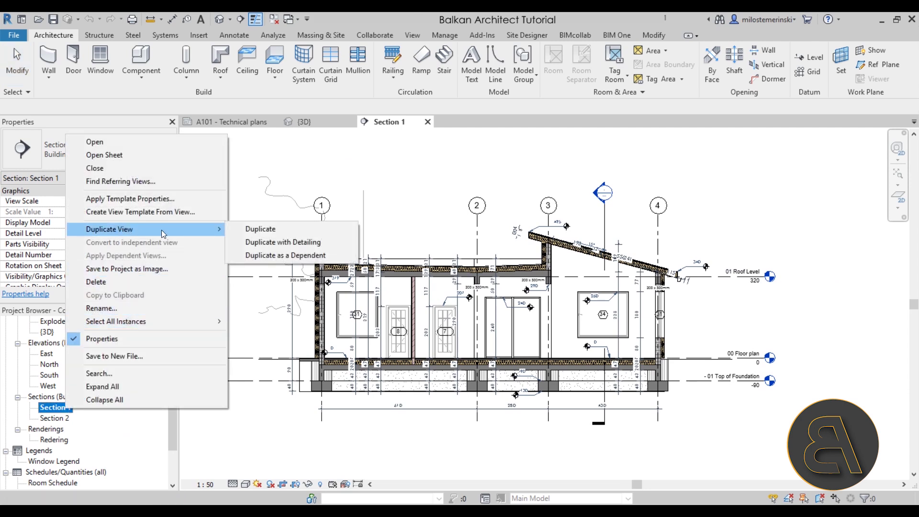
left_click(269, 234)
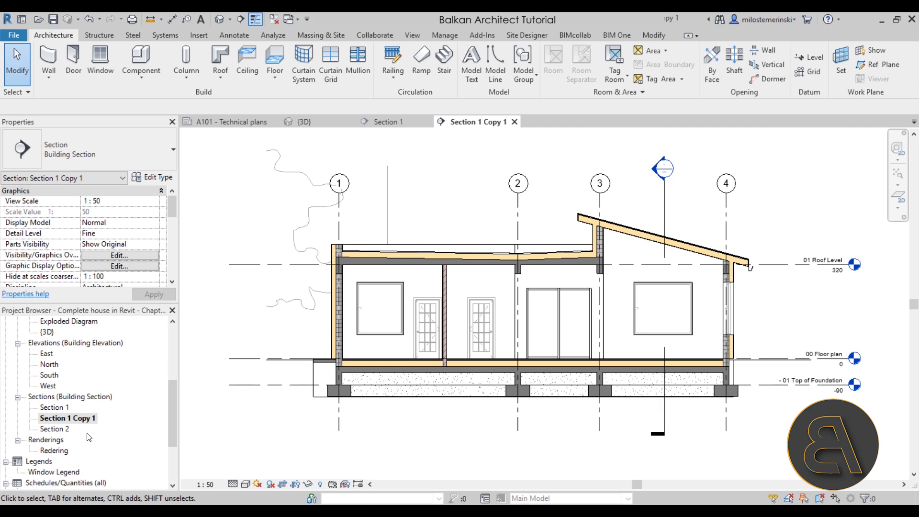
right_click(48, 407)
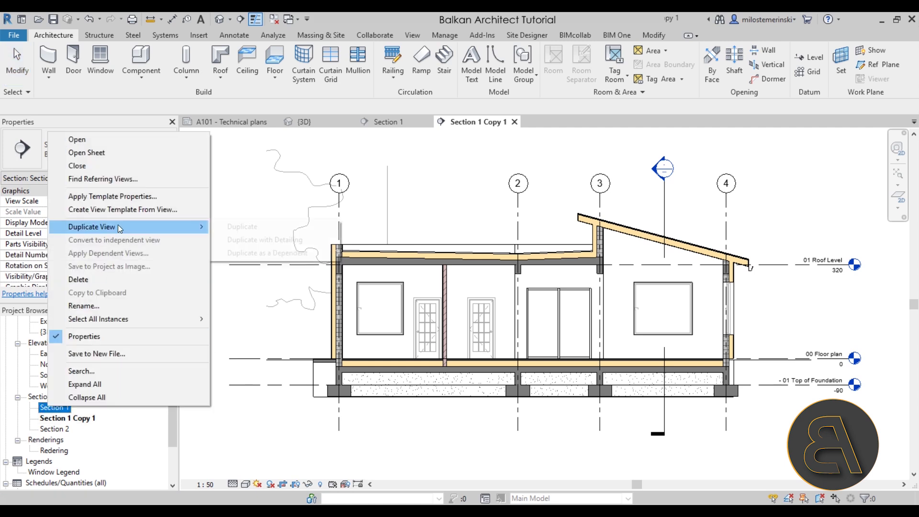
mouse_move(204, 230)
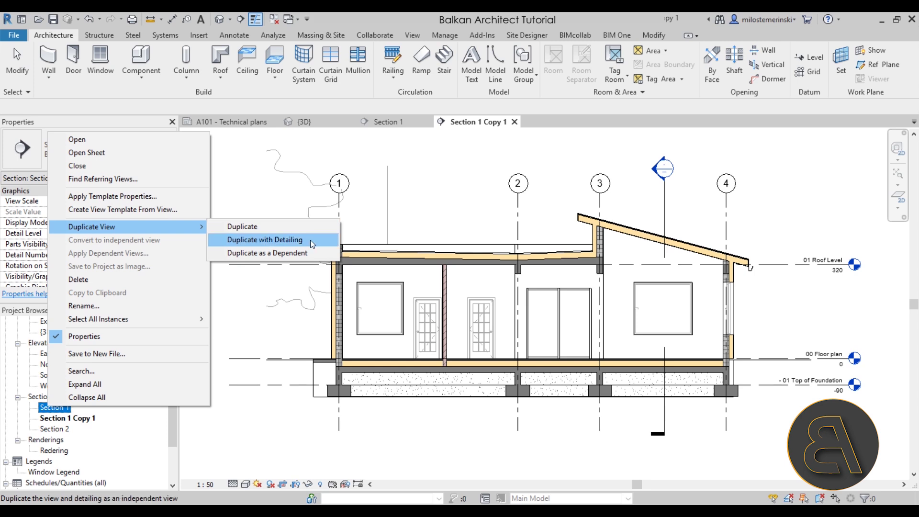
left_click(243, 470)
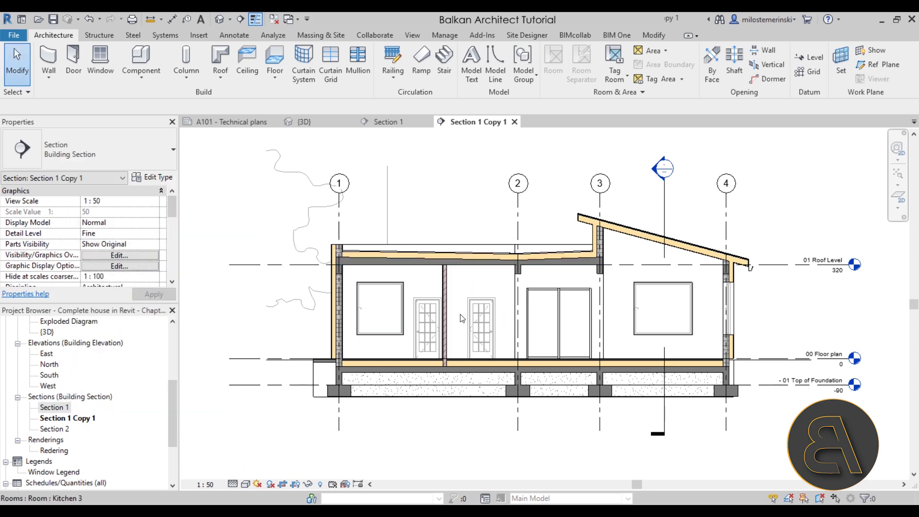
Step: Compare the annotated Section 1 view with its duplicate, Section 1 Copy 1
scroll(222, 227, "down", 1)
left_click(53, 411)
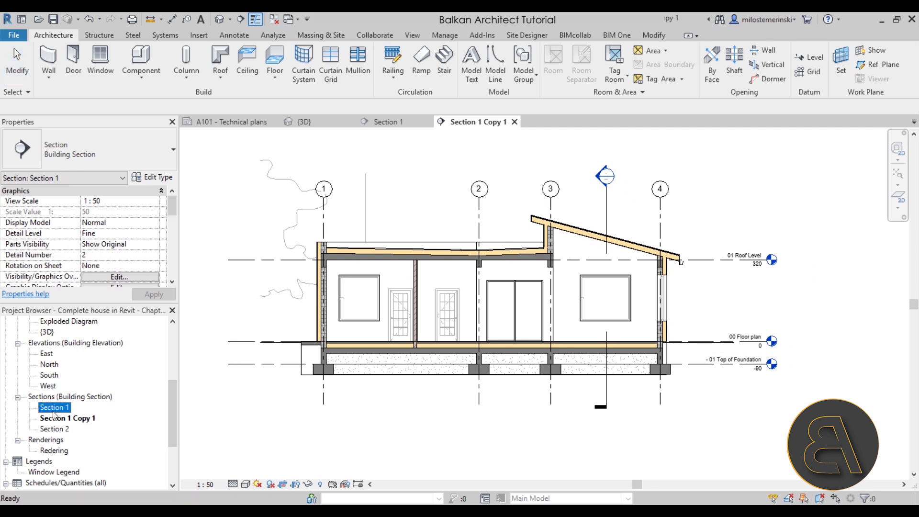
double_click(54, 410)
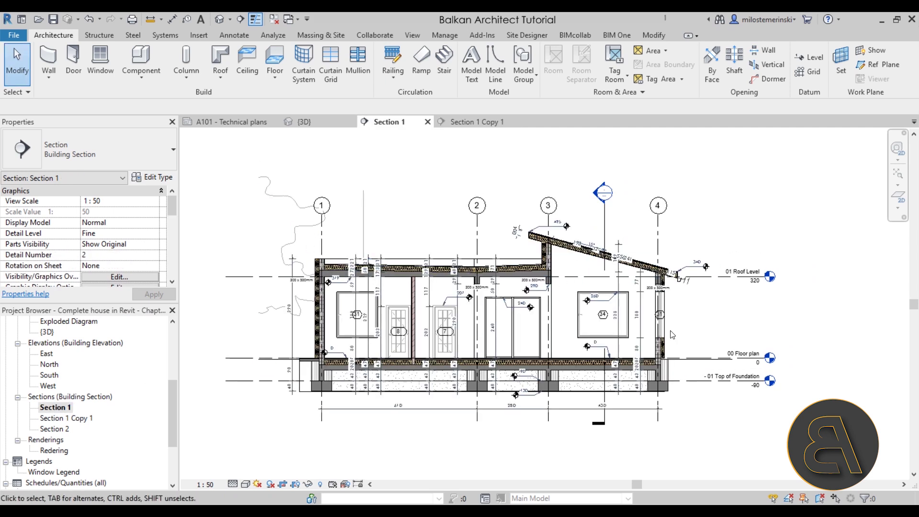
double_click(91, 419)
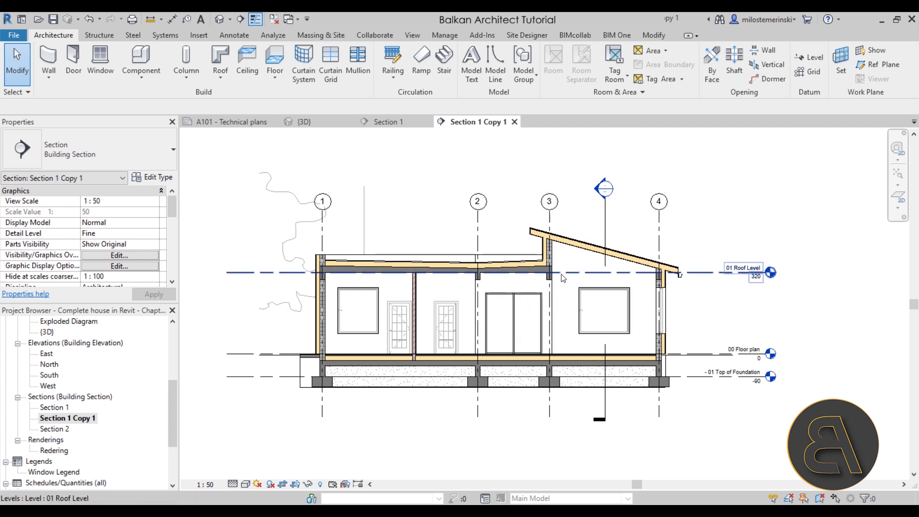
Step: Make the crop region visible in Section 1 Copy 1 and select its boundary
scroll(146, 235, "down", 6)
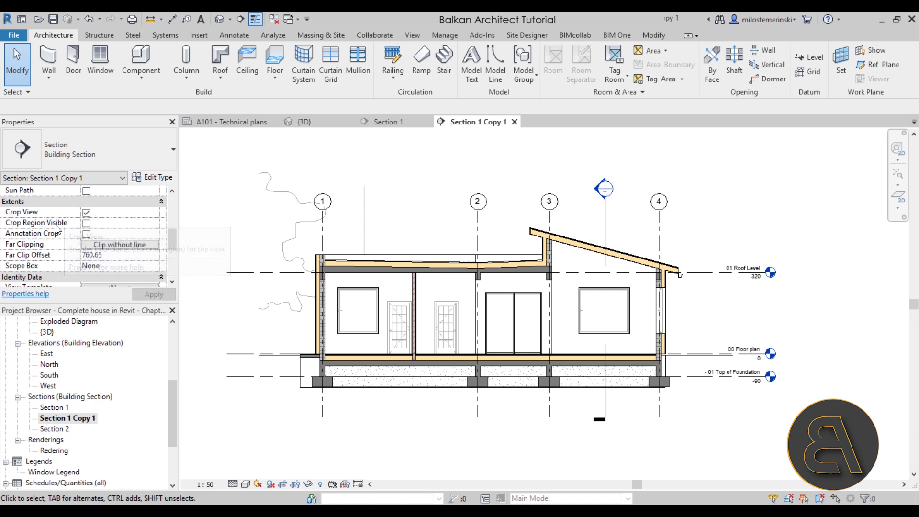
left_click(87, 223)
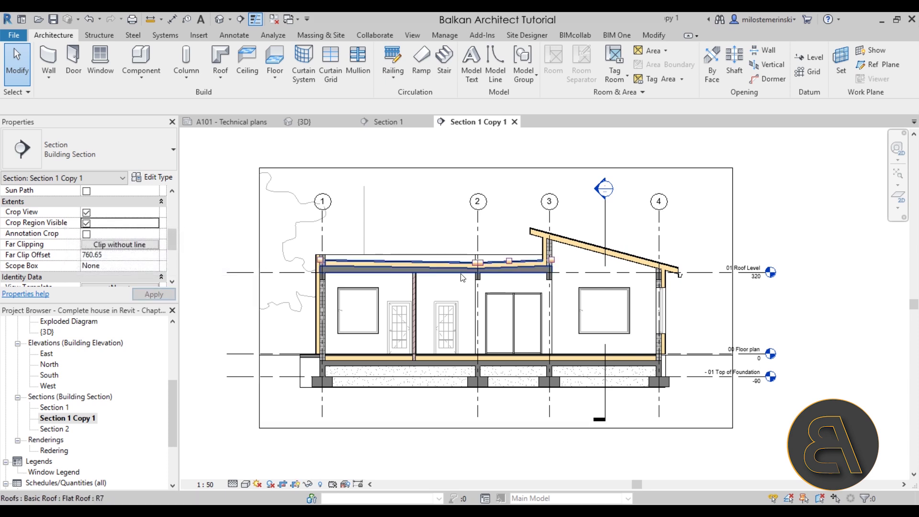
scroll(512, 225, "down", 1)
middle_click_drag(518, 215, 512, 228)
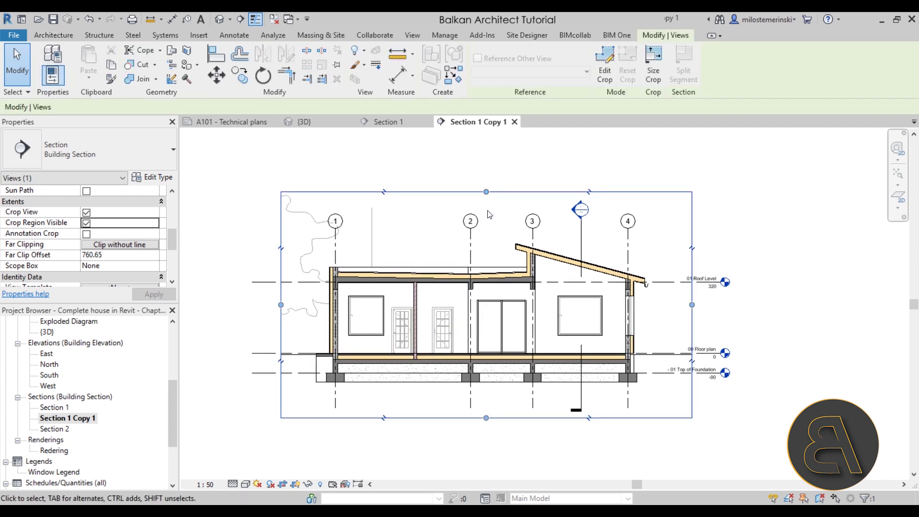
Step: Crop the section from above and below to a narrow band around the flat roof slab at 01 Roof Level
scroll(489, 213, "up", 2)
left_click_drag(487, 184, 490, 297)
scroll(494, 358, "down", 1)
scroll(478, 275, "up", 2)
middle_click_drag(392, 341, 512, 338)
scroll(428, 275, "down", 2)
scroll(243, 242, "up", 3)
middle_click_drag(243, 242, 267, 247)
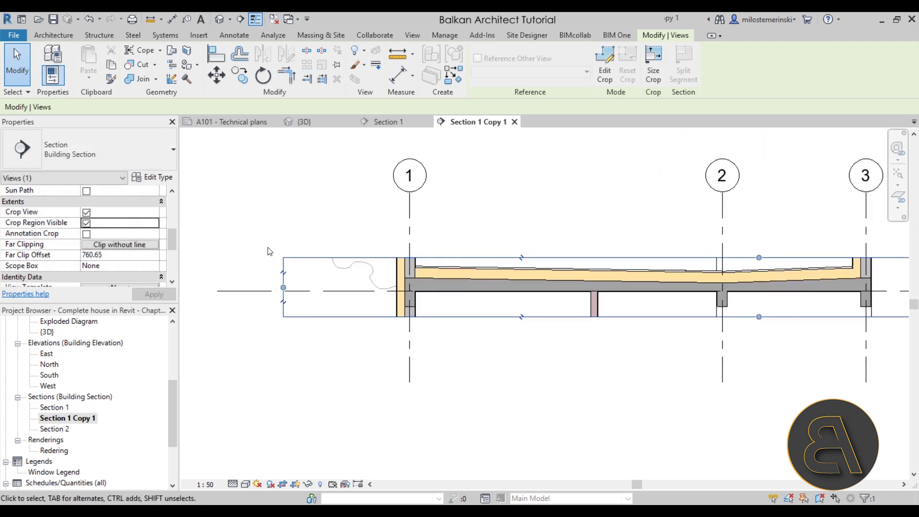
Step: Pull the crop region's two side edges in close to the exterior wall near grid 1 and the roof eave near grid 4
left_click_drag(285, 290, 385, 289)
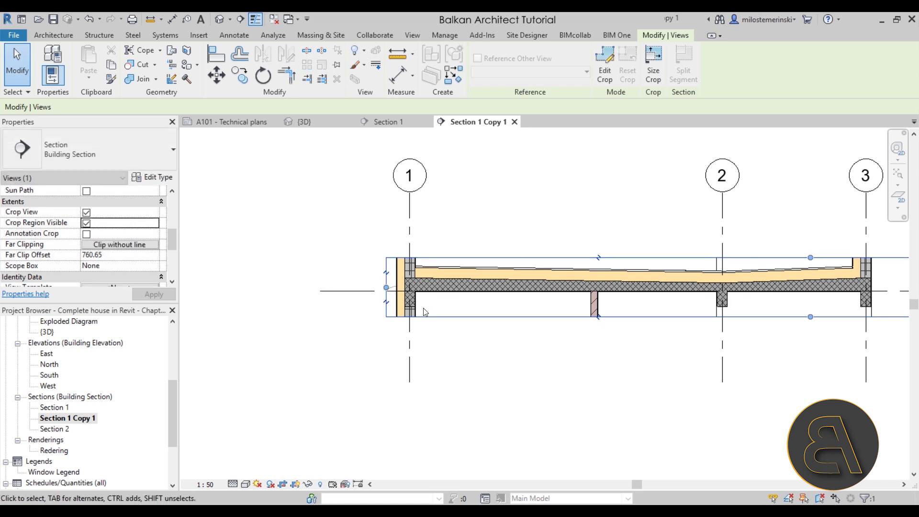
middle_click_drag(613, 338, 246, 324)
middle_click_drag(799, 318, 566, 306)
scroll(619, 278, "up", 1)
left_click_drag(634, 266, 520, 267)
left_click(644, 312)
scroll(644, 311, "down", 2)
middle_click_drag(617, 316, 649, 309)
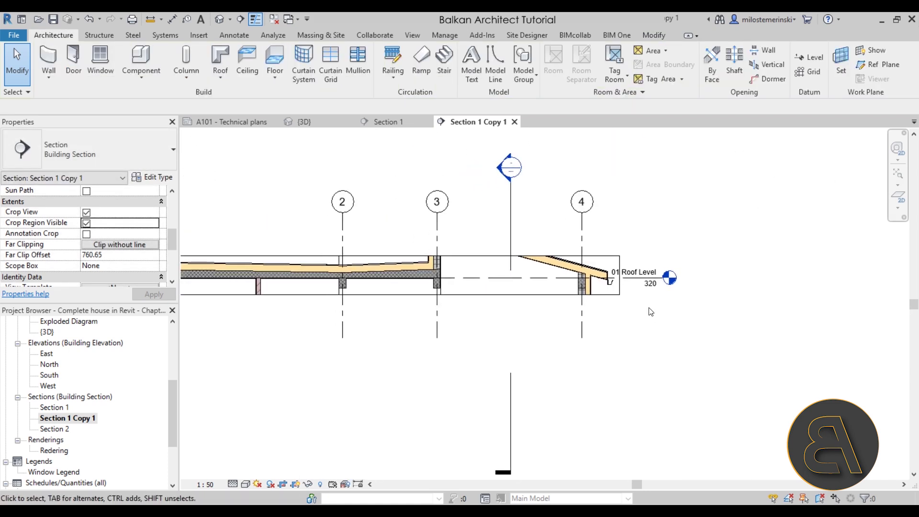
scroll(650, 309, "down", 1)
middle_click_drag(525, 362, 542, 351)
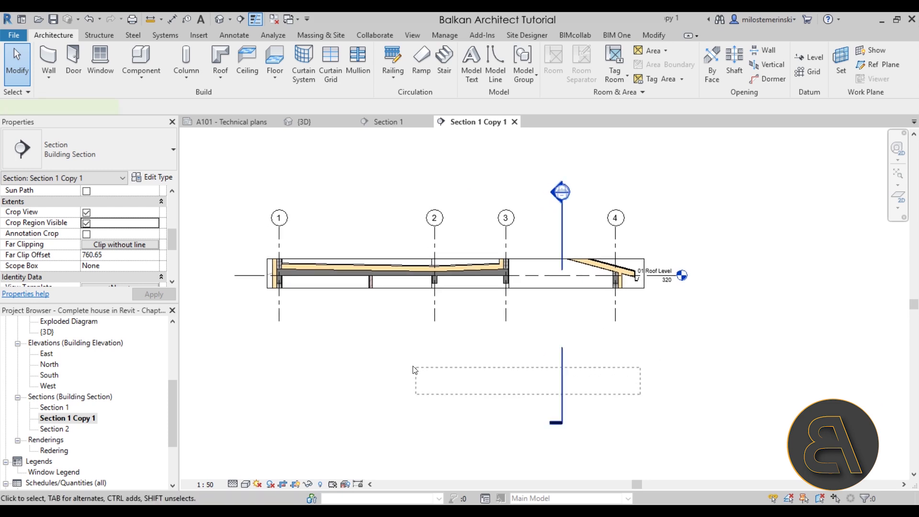
left_click(415, 369)
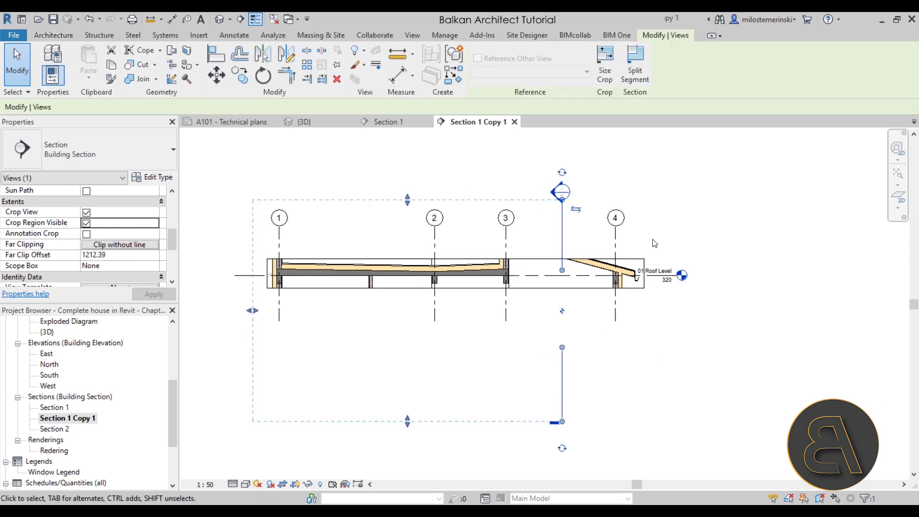
left_click_drag(654, 287, 180, 217)
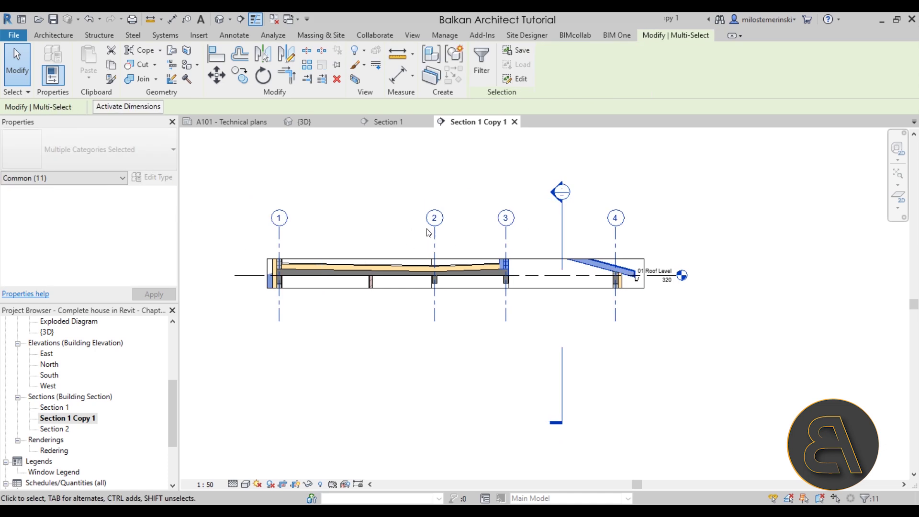
scroll(512, 253, "up", 2)
left_click(698, 225)
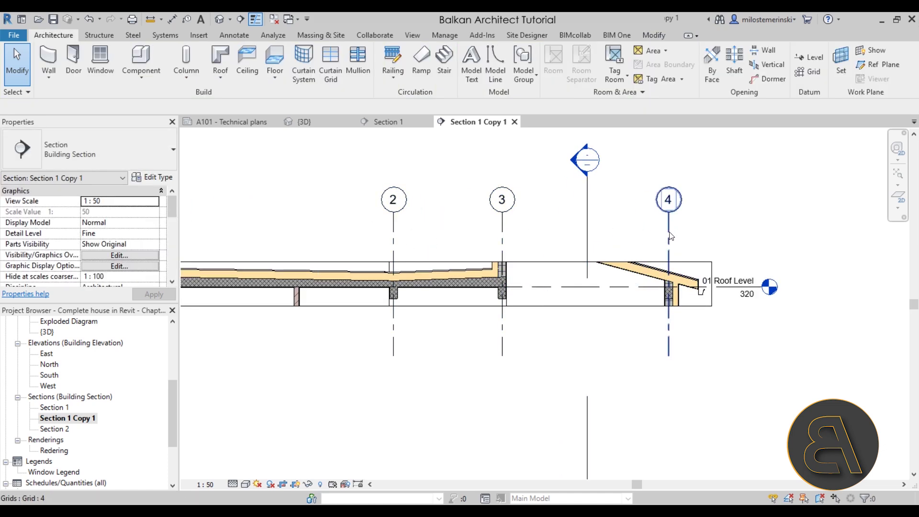
Step: Hide grid lines 1 to 4 and the crossing section marker as individual elements in the cropped section view
left_click(669, 227)
left_click(500, 237, "ctrl")
left_click(393, 234, "ctrl")
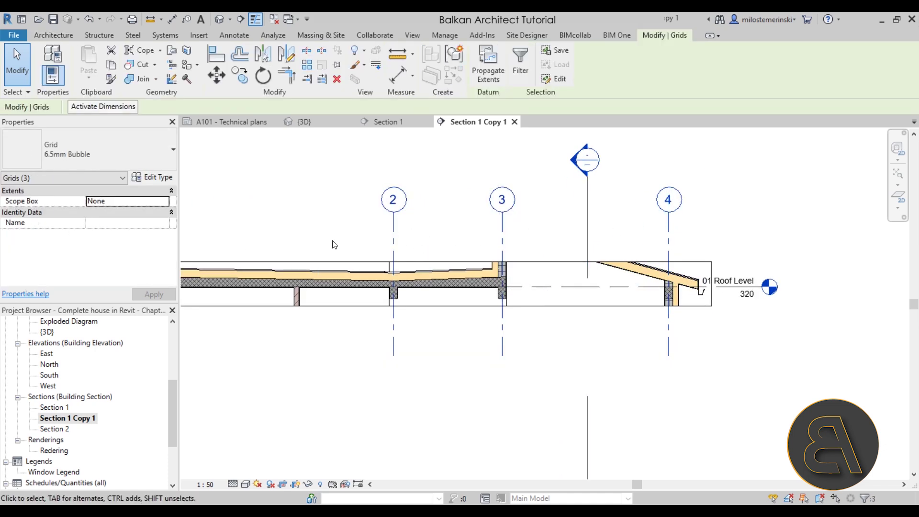
middle_click_drag(283, 243, 473, 237)
left_click(349, 227, "ctrl")
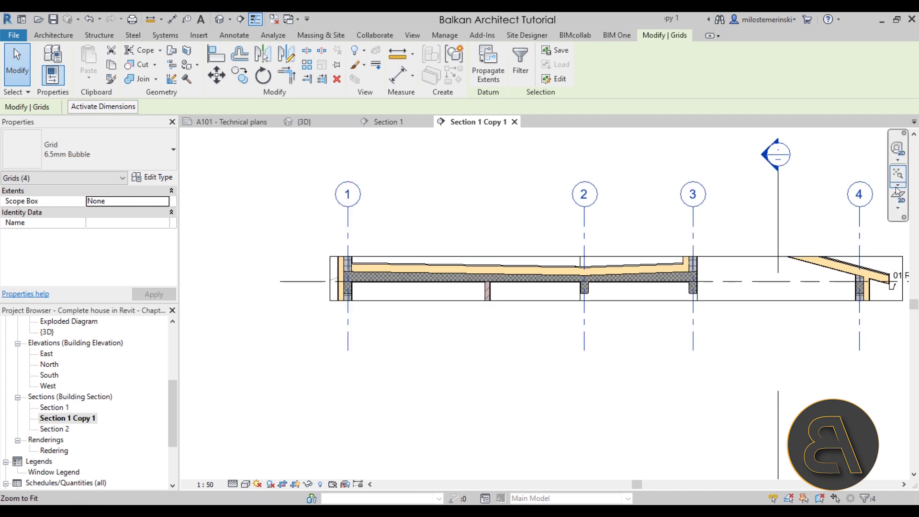
left_click(782, 193, "ctrl")
scroll(782, 192, "down", 1)
scroll(273, 215, "right", 3, "shift")
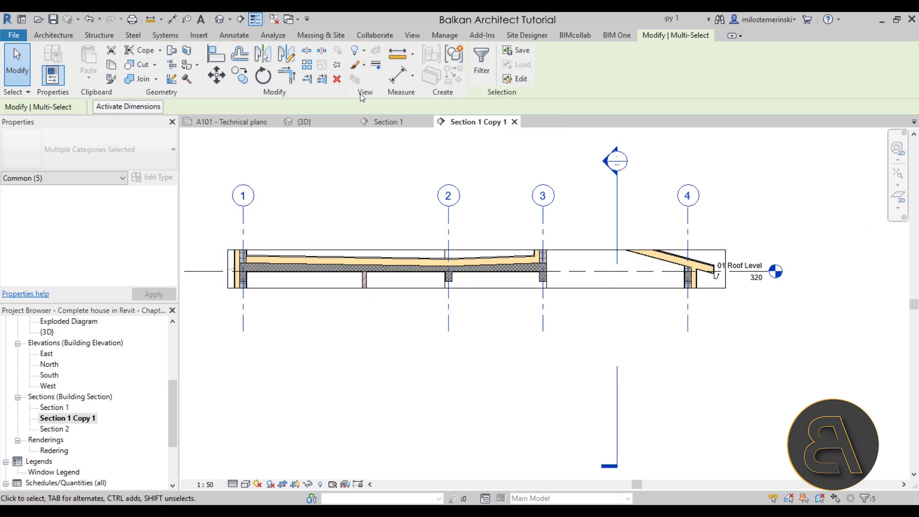
left_click(362, 54)
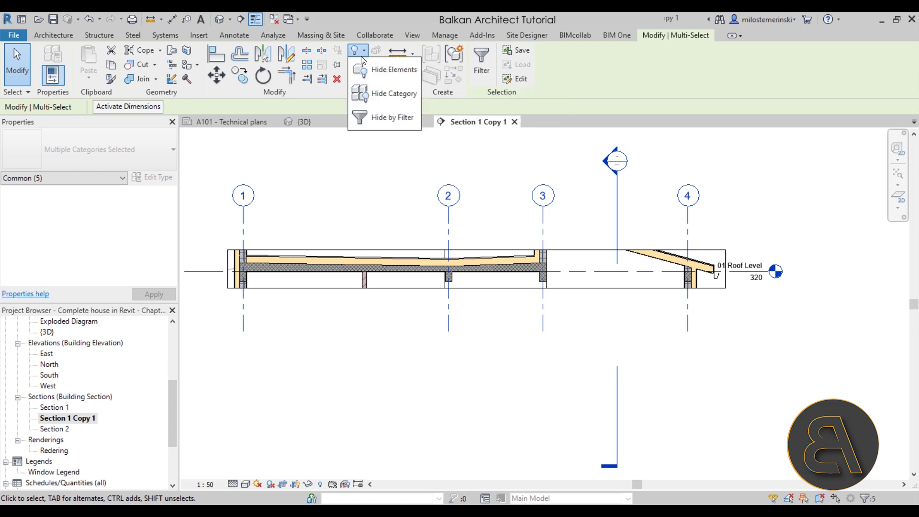
left_click(391, 70)
left_click(547, 278)
scroll(608, 301, "down", 1)
left_click(745, 352)
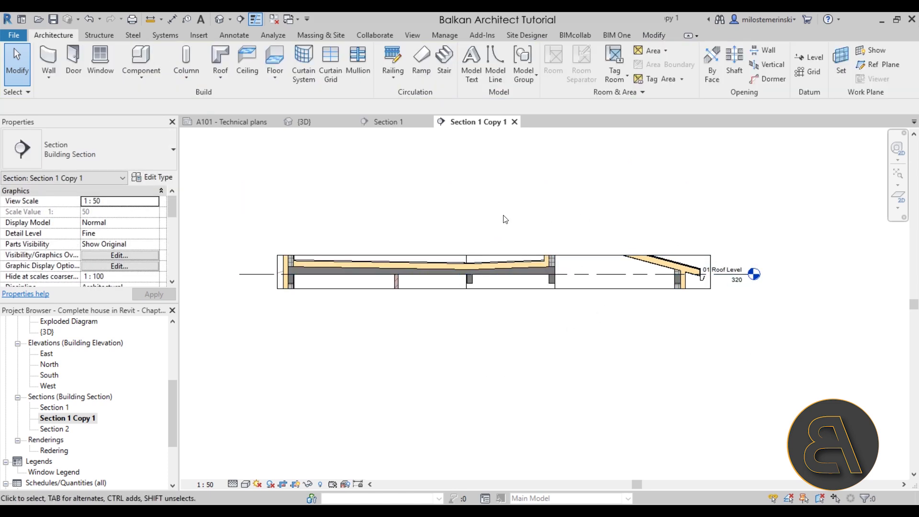
scroll(780, 279, "up", 3)
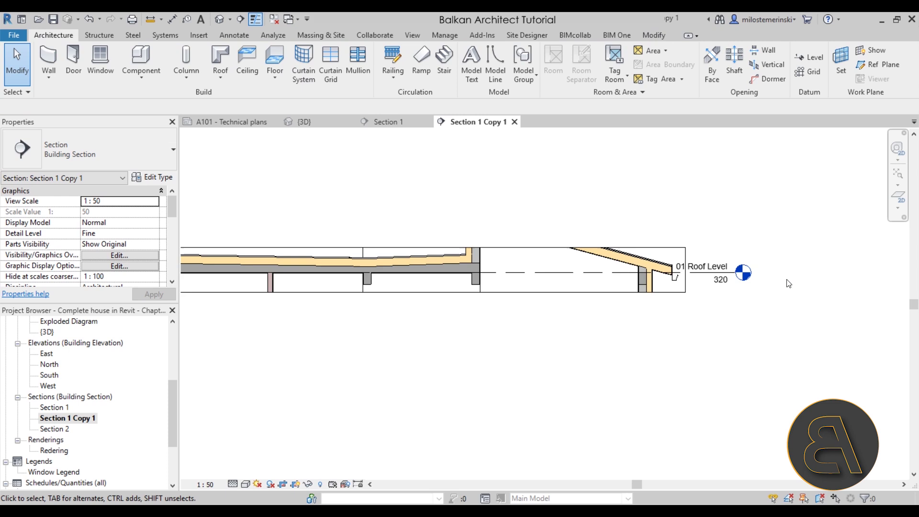
Step: Move the 01 Roof Level head outward in the cropped section so its label clears the roof eave
left_click(672, 271)
left_click_drag(698, 269, 732, 269)
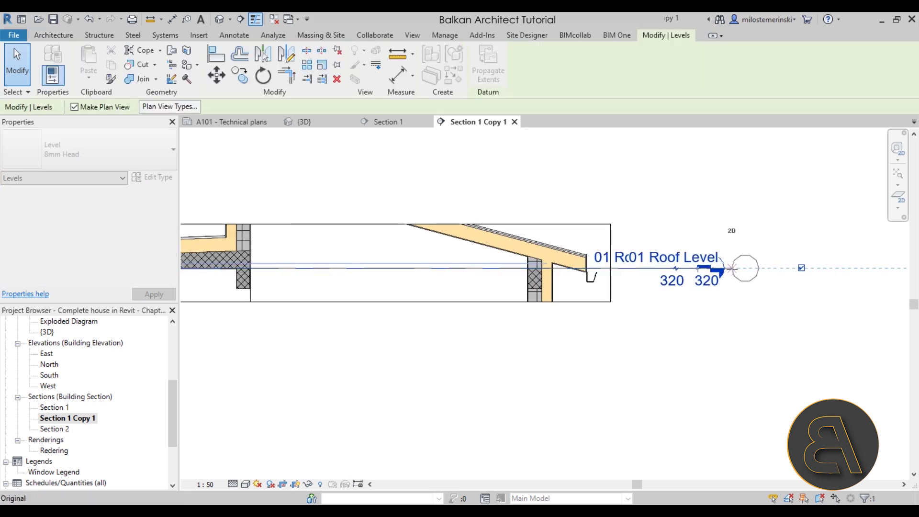
left_click(708, 324)
scroll(740, 269, "down", 3)
middle_click_drag(656, 336, 679, 343)
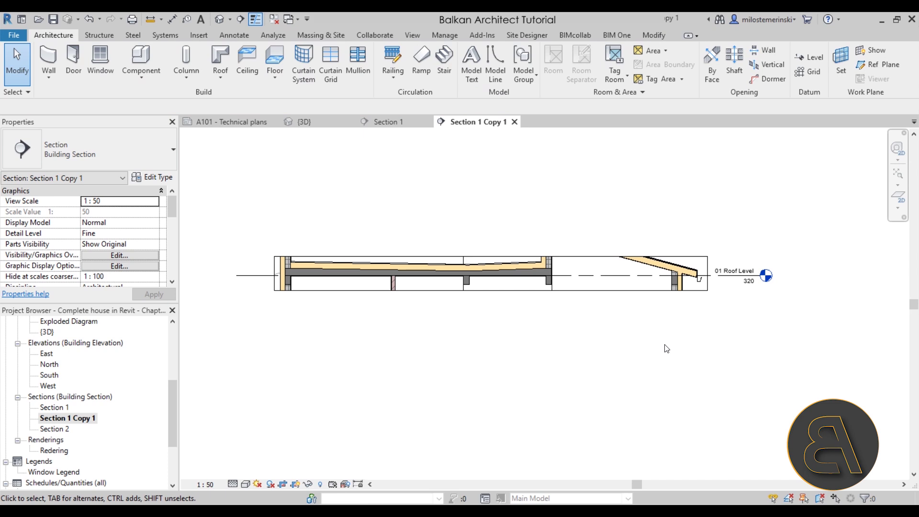
middle_click_drag(347, 311, 347, 302)
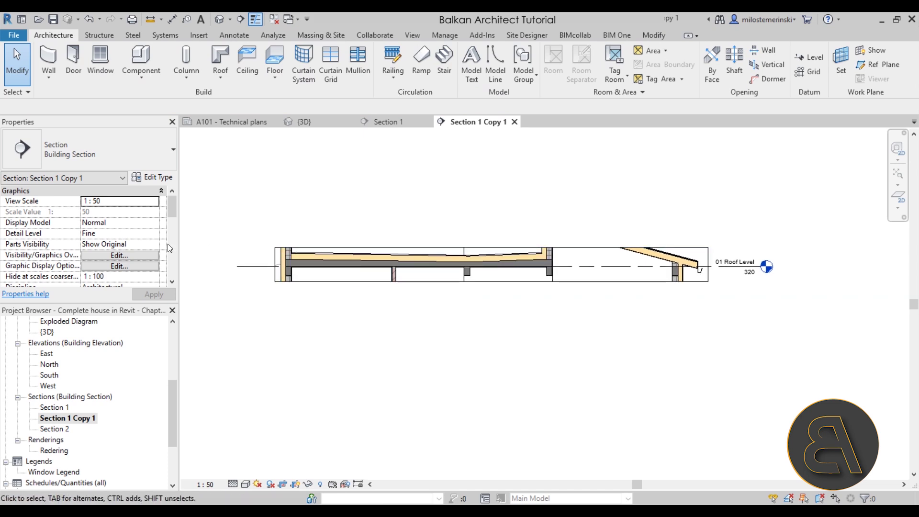
Step: Turn off the crop region's visibility in Section 1 Copy 1 while keeping the view cropped
scroll(112, 247, "down", 3)
scroll(112, 247, "down", 3)
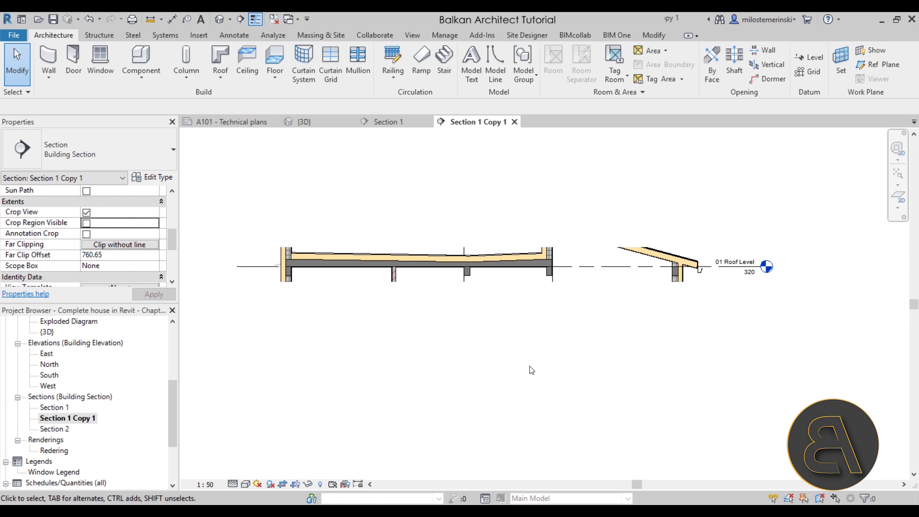
mouse_move(468, 293)
middle_mouse_down()
mouse_move(452, 324)
mouse_move(442, 284)
middle_mouse_up()
scroll(445, 329, "down", 1)
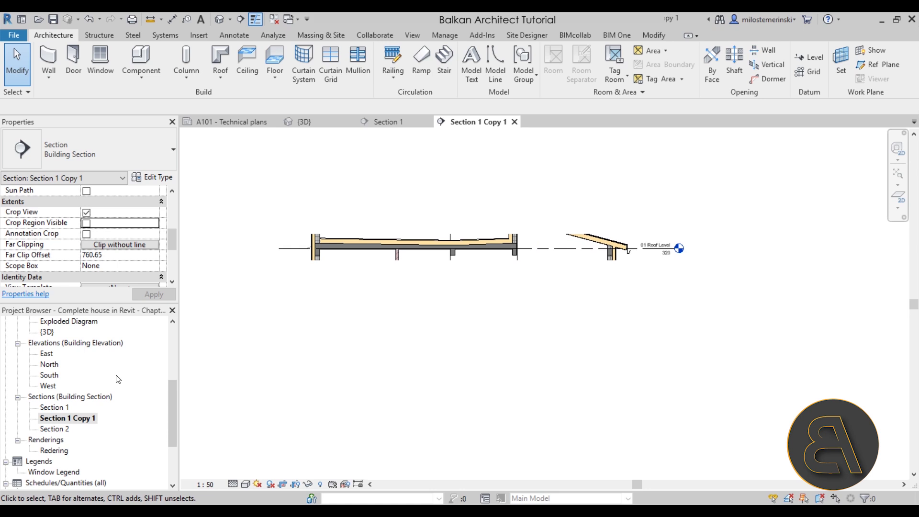
Step: Open the A101 - Technical plans sheet and examine the floor plan placed on it
scroll(118, 378, "down", 3)
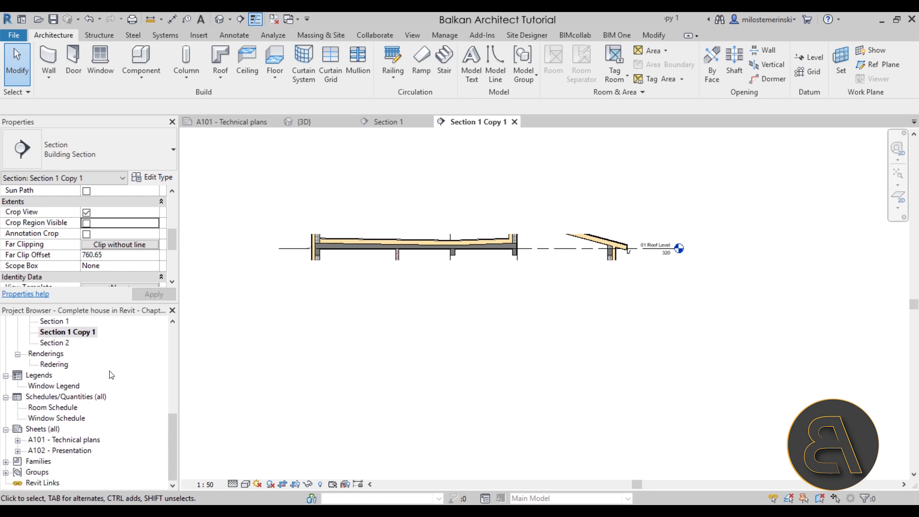
double_click(64, 439)
mouse_move(422, 284)
middle_mouse_down()
mouse_move(408, 313)
mouse_move(412, 286)
middle_mouse_up()
left_click(369, 286)
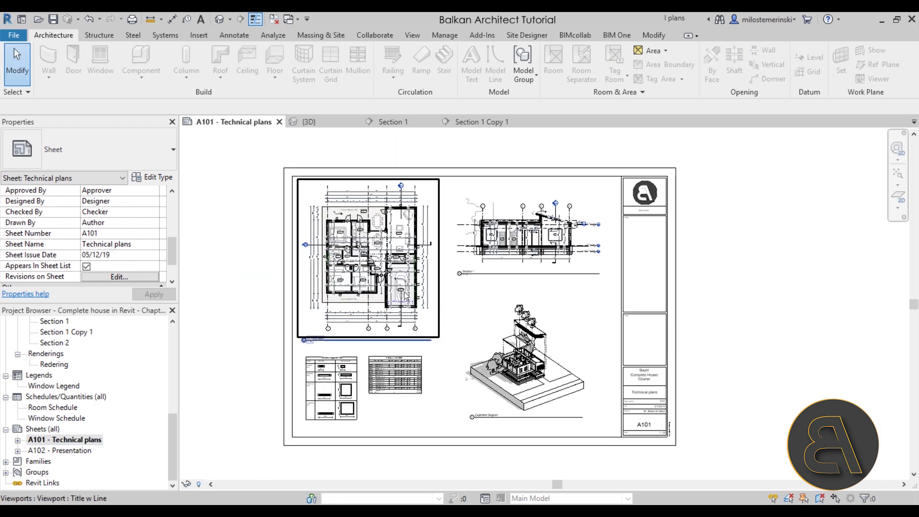
scroll(378, 254, "up", 6)
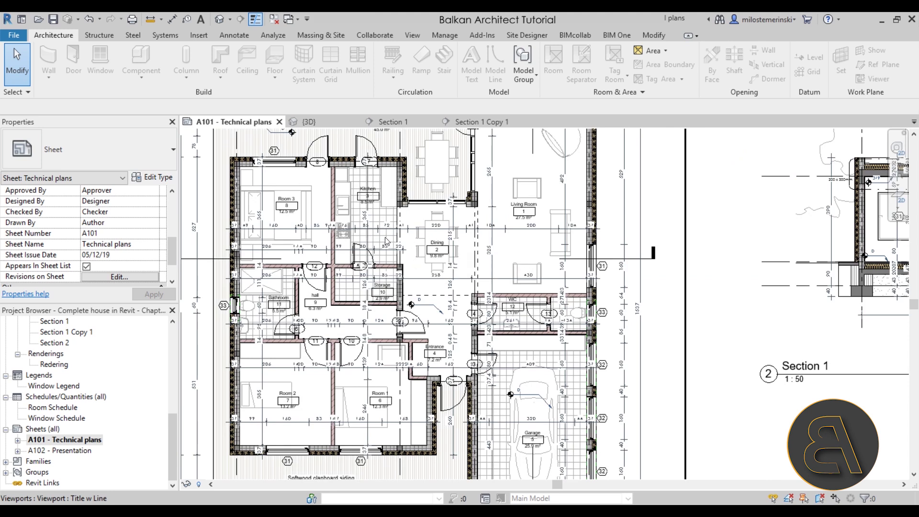
scroll(362, 249, "down", 5)
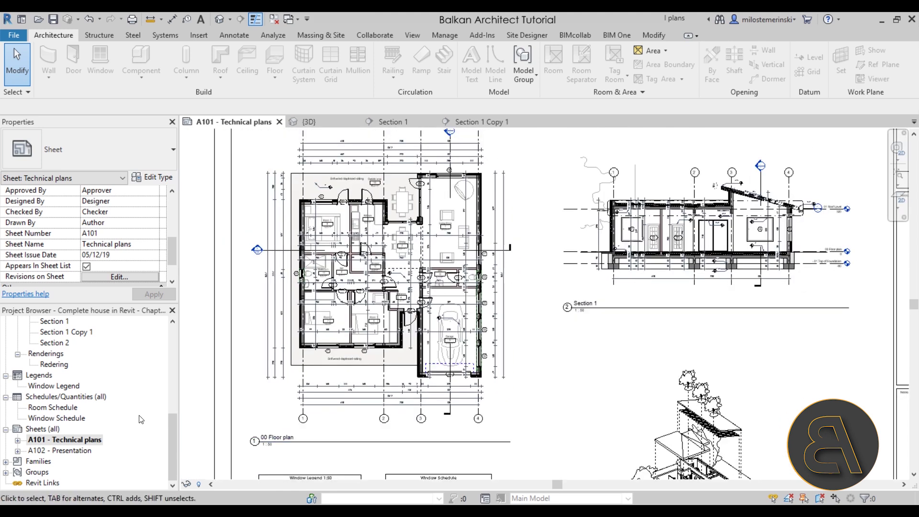
Step: Duplicate the 00 Floor plan view with detailing
scroll(131, 426, "up", 3)
scroll(131, 426, "up", 5)
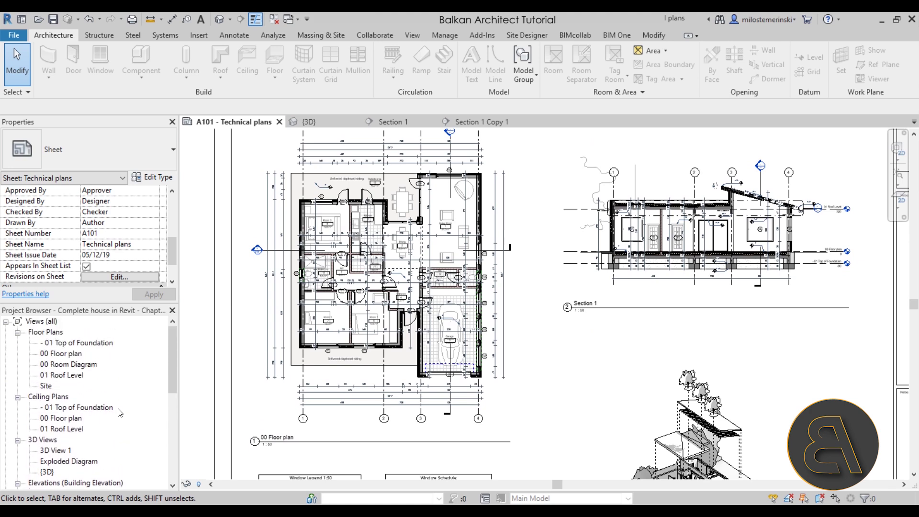
left_click(70, 357)
right_click(70, 356)
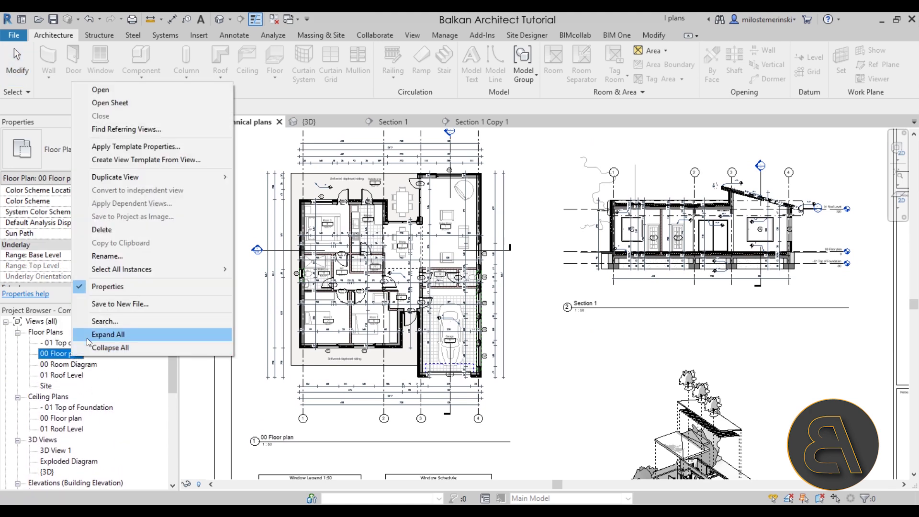
right_click(48, 355)
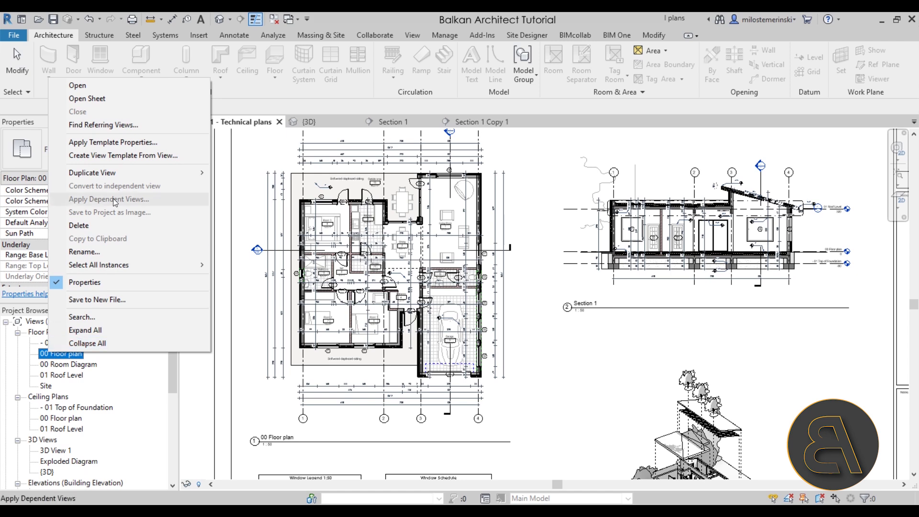
mouse_move(108, 177)
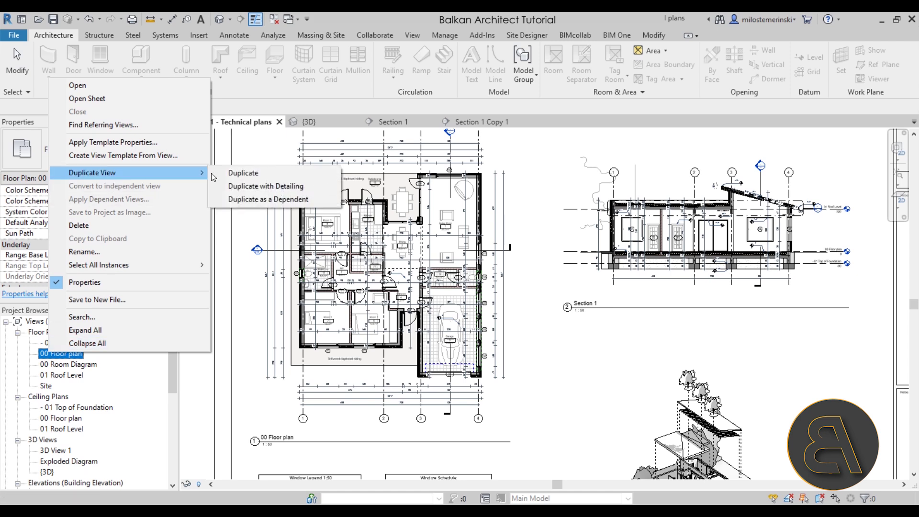
left_click(291, 188)
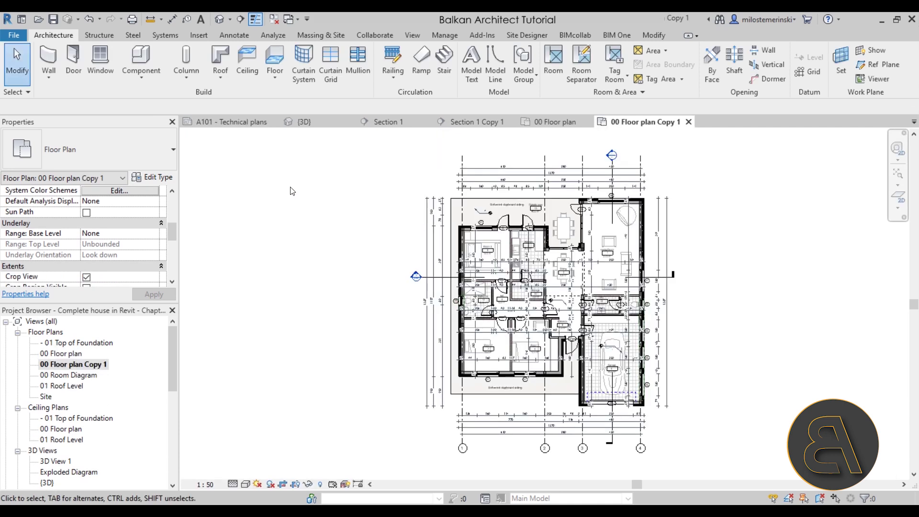
Step: Examine the rooms, furniture, tags and dimensions in the duplicated floor plan
scroll(578, 271, "up", 5)
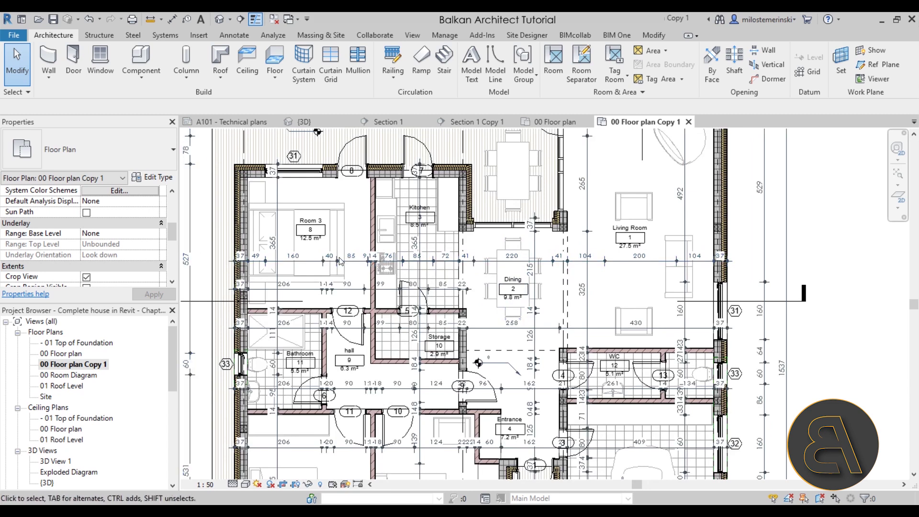
scroll(449, 251, "down", 2)
middle_click_drag(438, 289, 438, 289)
scroll(298, 290, "up", 2)
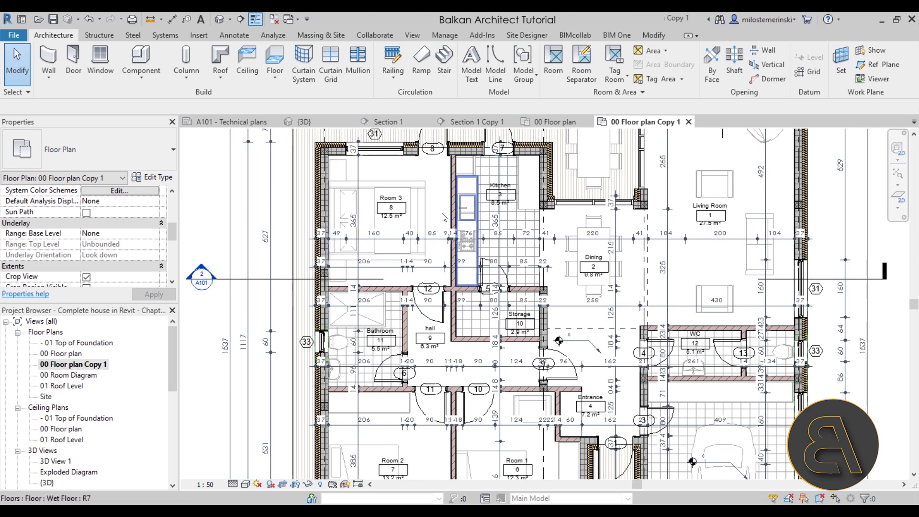
scroll(638, 312, "down", 3)
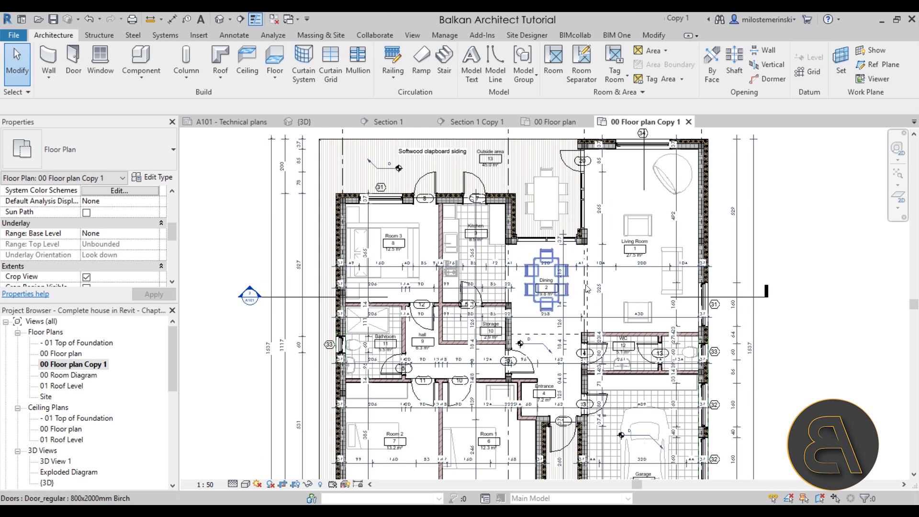
scroll(383, 249, "down", 1)
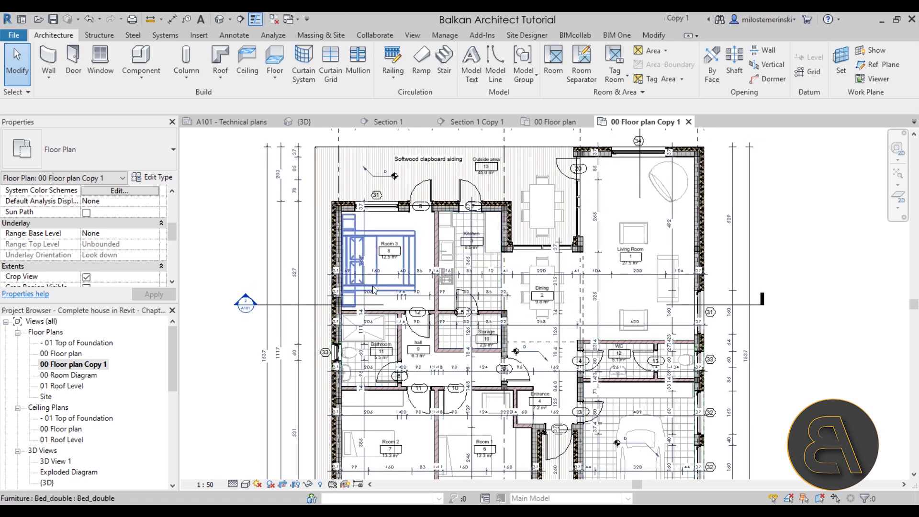
scroll(399, 292, "down", 1)
scroll(376, 291, "down", 2)
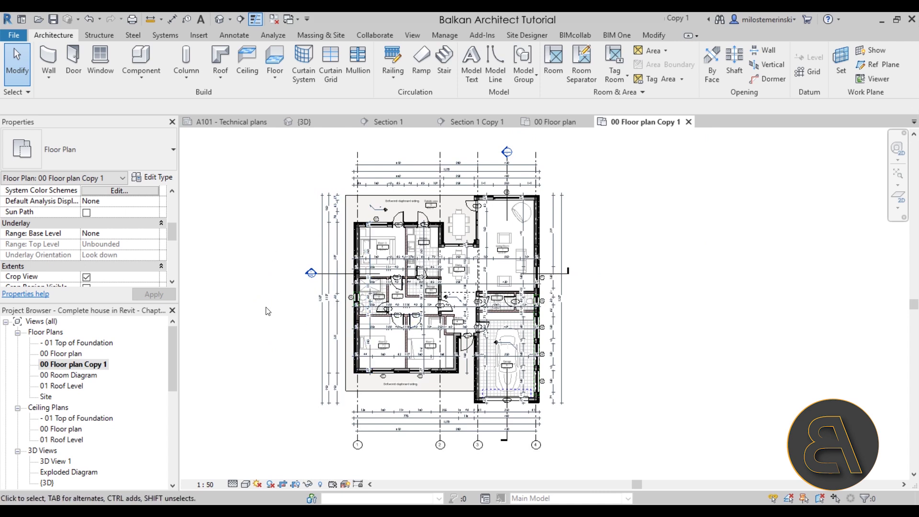
Step: Create a new sheet with the A2 metric title block
scroll(102, 365, "down", 7)
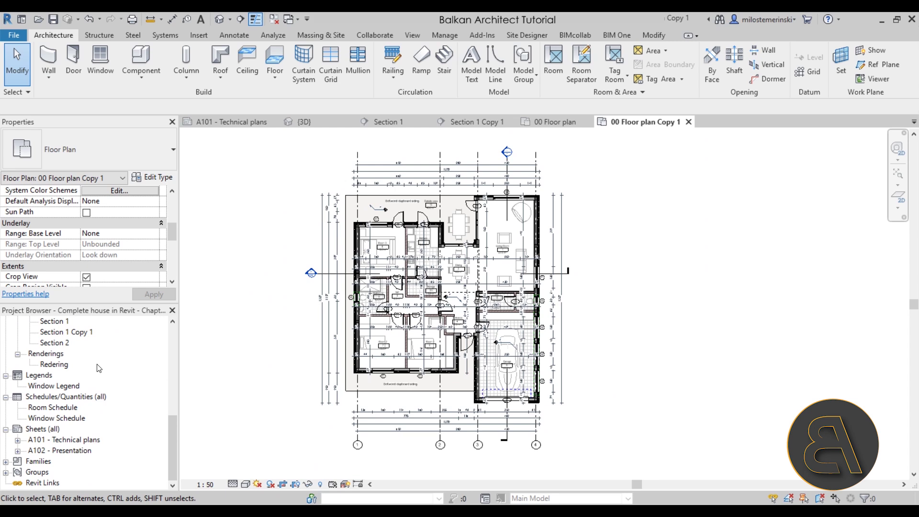
right_click(52, 429)
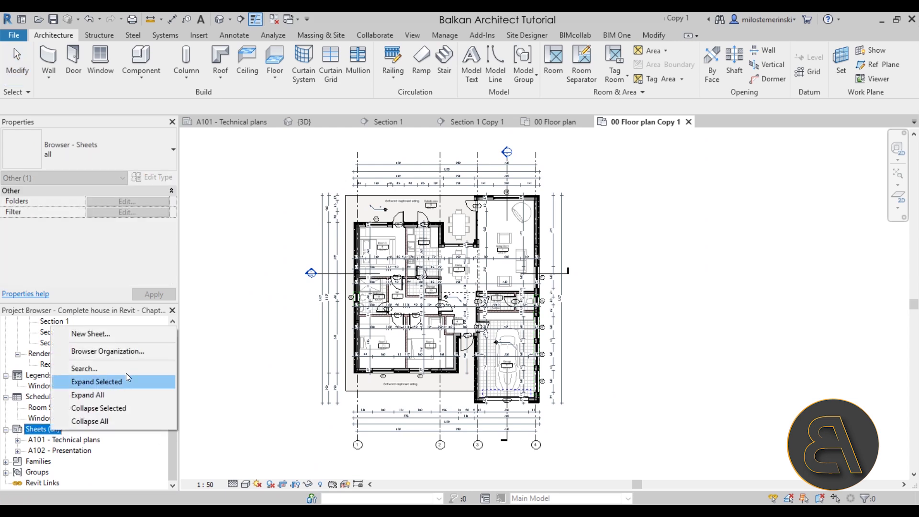
left_click(116, 337)
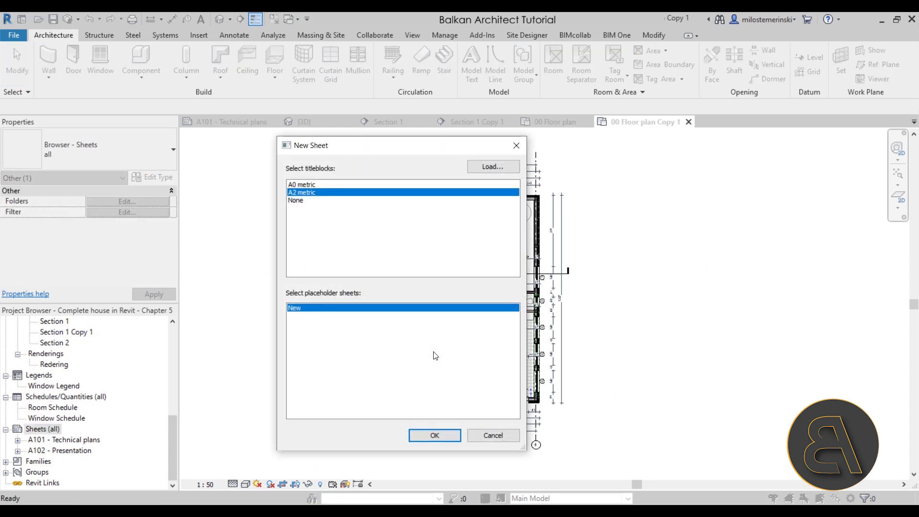
double_click(301, 193)
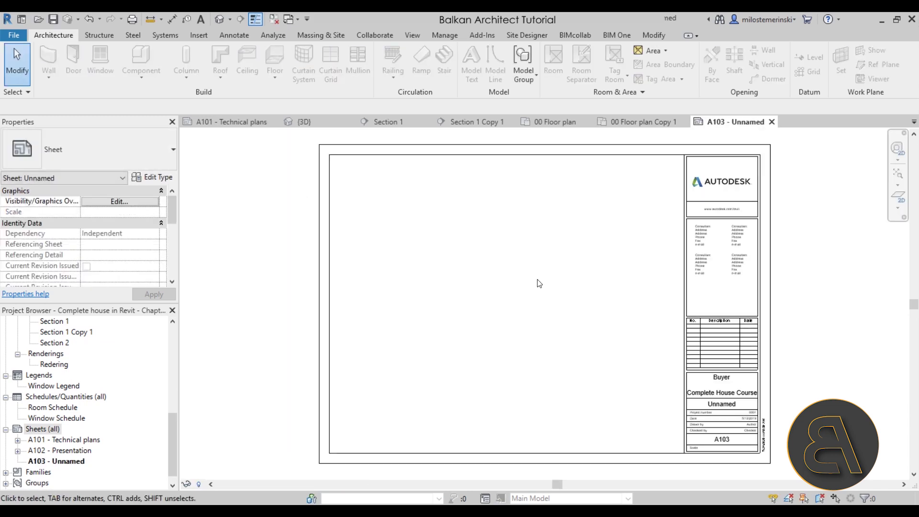
Step: Place the 00 Floor plan Copy 1 view on the new A103 sheet
middle_click_drag(607, 288, 573, 286)
scroll(120, 431, "up", 8)
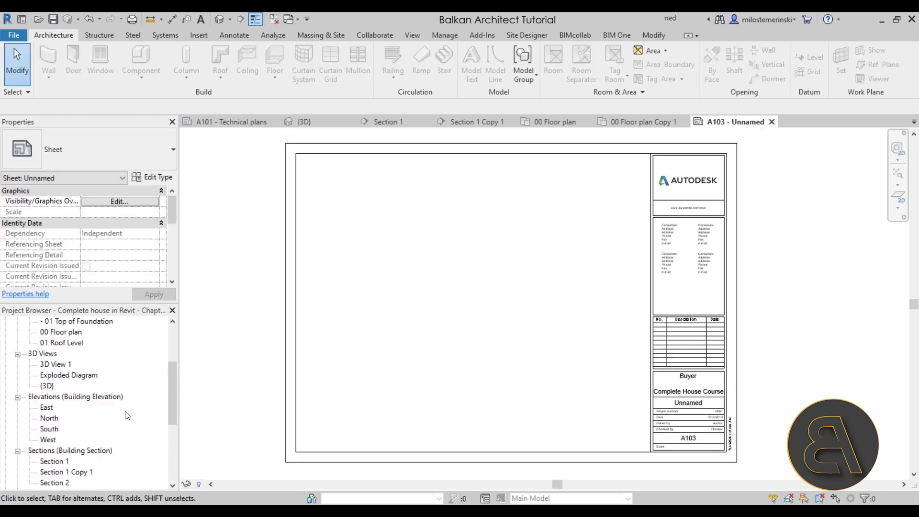
left_click(44, 365)
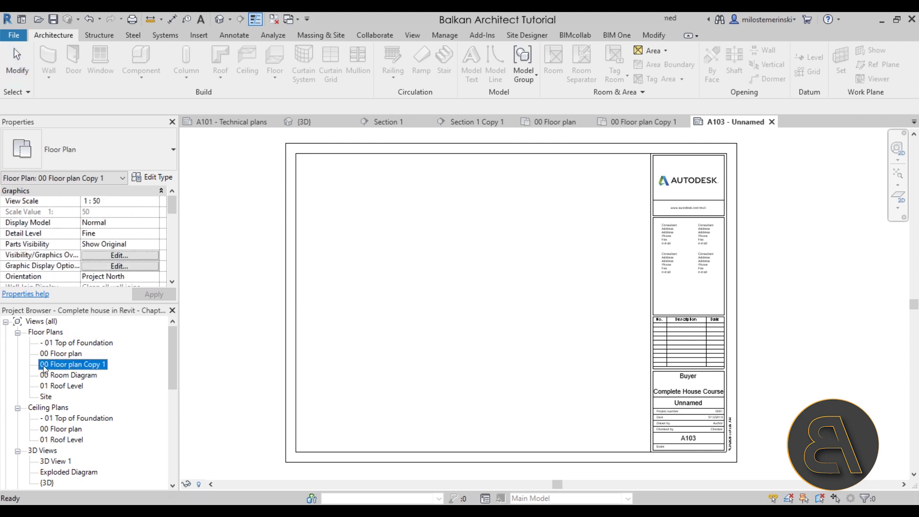
left_click_drag(478, 297, 471, 300)
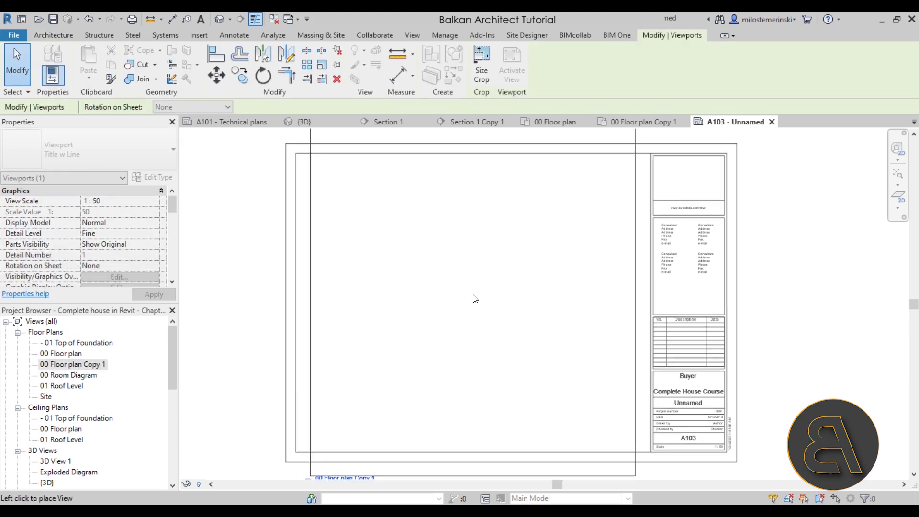
left_click(416, 262)
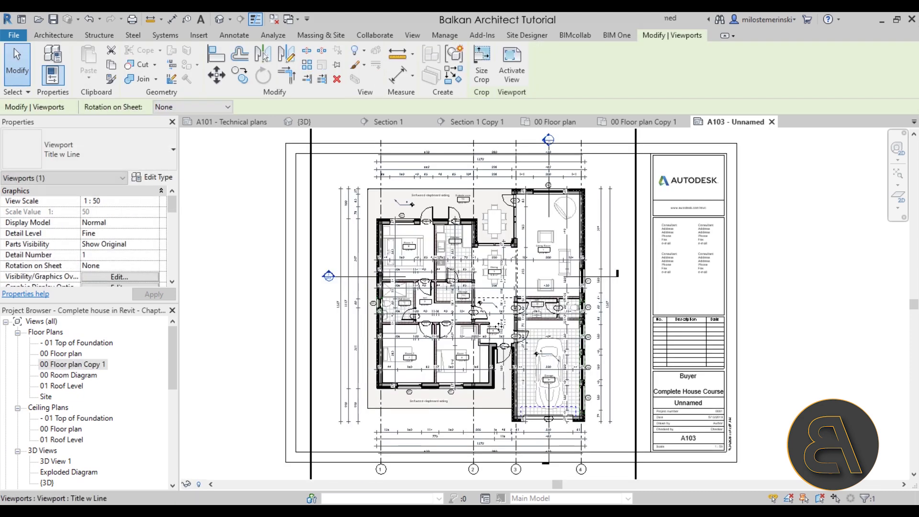
scroll(458, 327, "down", 2)
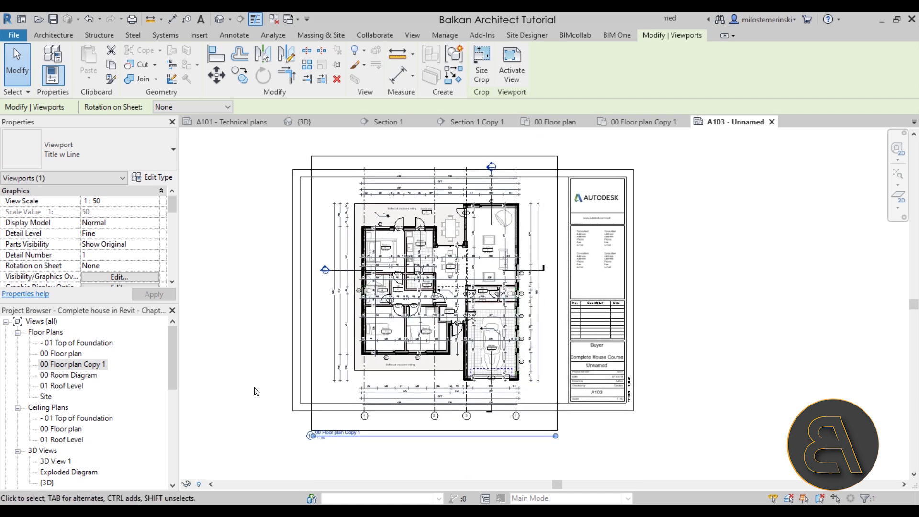
Step: Change the title block of sheet A103 to A0 metric
left_click(288, 355)
left_click(293, 354)
left_click(91, 149)
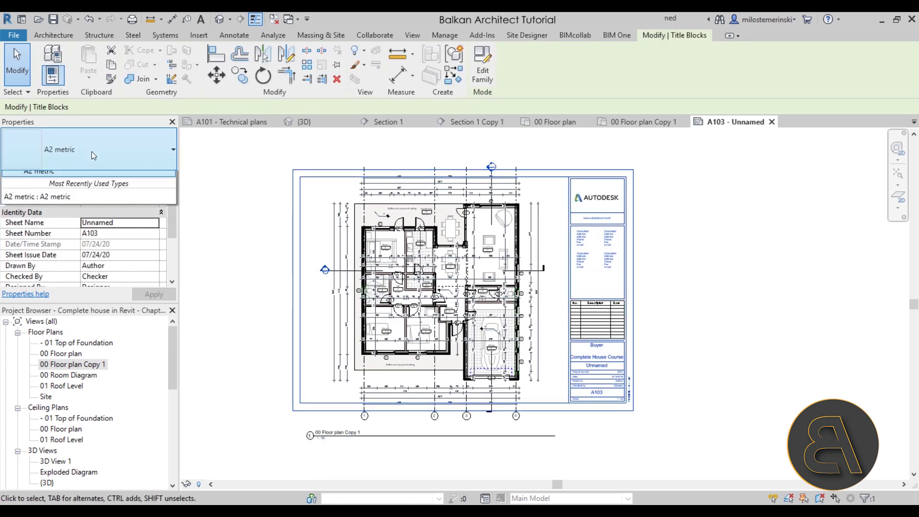
left_click(60, 207)
left_click(246, 292)
scroll(253, 298, "down", 2)
middle_click_drag(252, 299, 239, 349)
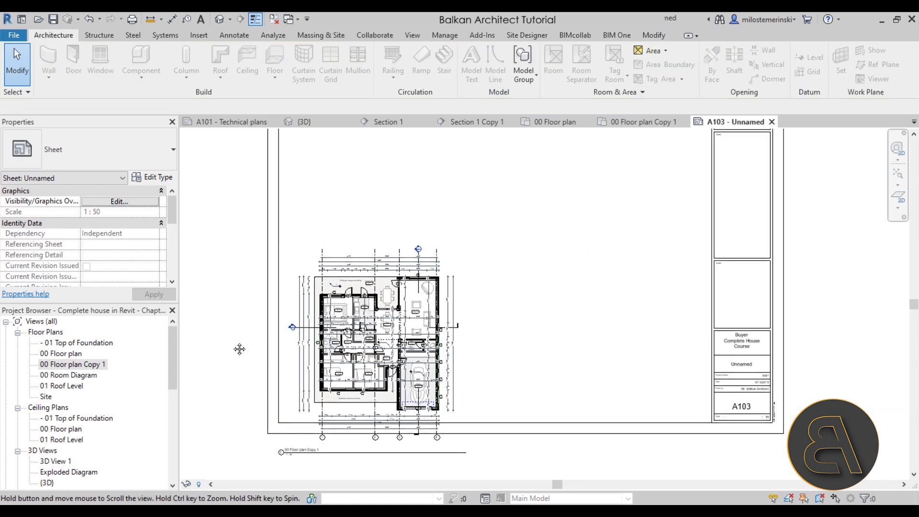
Step: Move the floor plan viewport up and to the right so it lies fully inside the A103 sheet border
left_click_drag(383, 352, 426, 267)
left_click(579, 321)
scroll(543, 326, "down", 1)
middle_click_drag(543, 325, 544, 325)
scroll(544, 325, "up", 3)
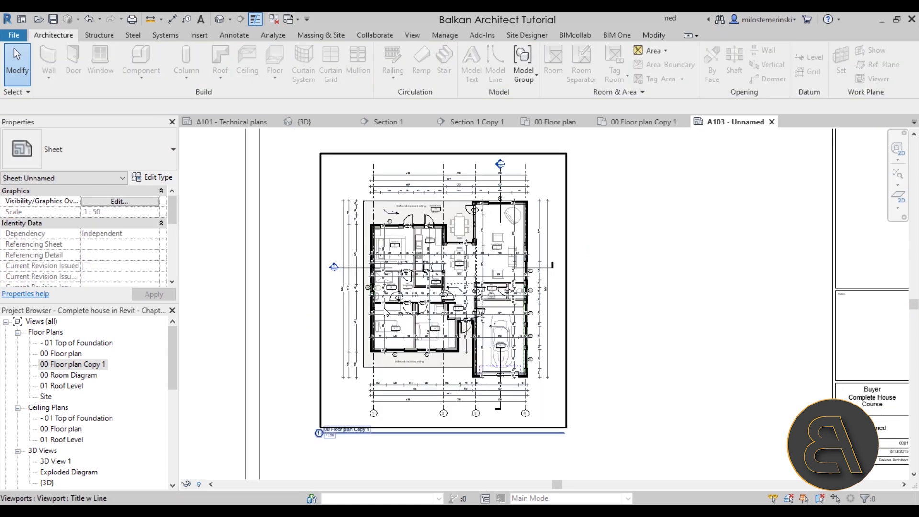
middle_click_drag(638, 322, 630, 319)
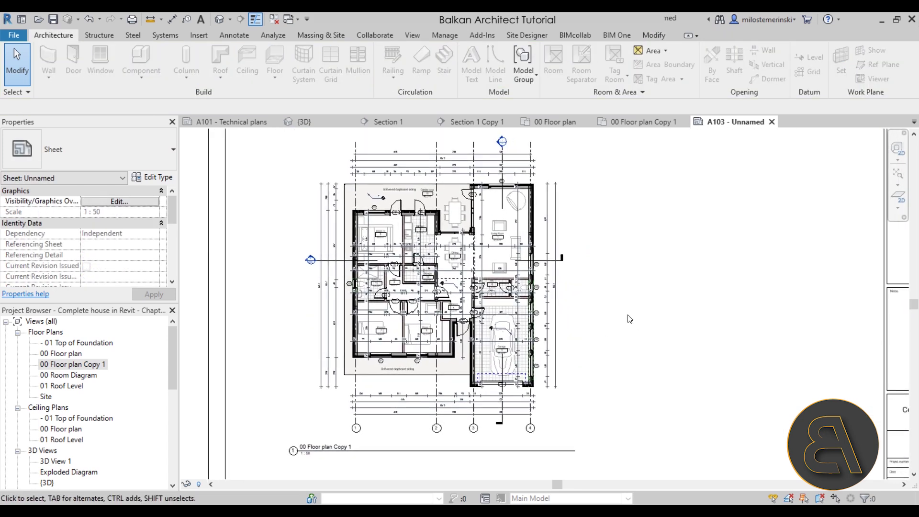
scroll(549, 301, "down", 2)
middle_click_drag(439, 272, 432, 295)
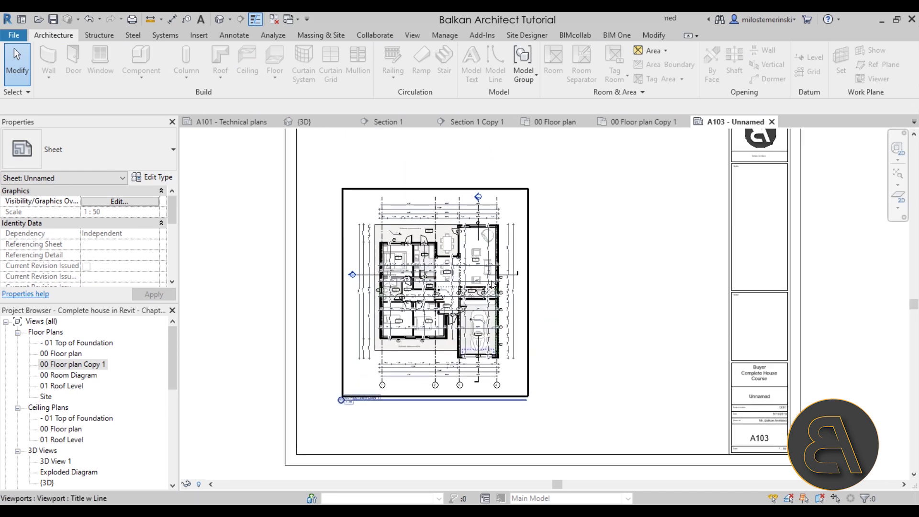
Step: Place the Section 1 Copy 1 view on sheet A103, over the middle of the floor plan
scroll(142, 376, "down", 6)
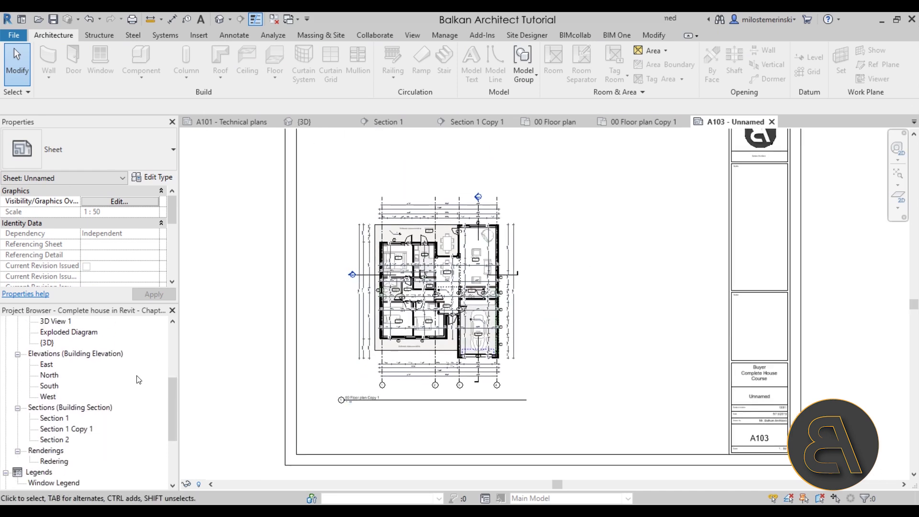
left_click(65, 386)
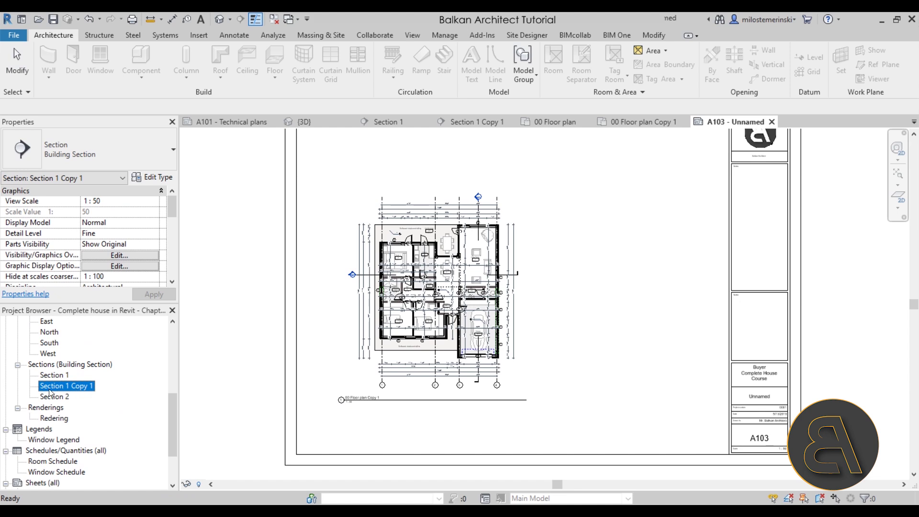
left_click_drag(451, 247, 449, 251)
left_click(423, 273)
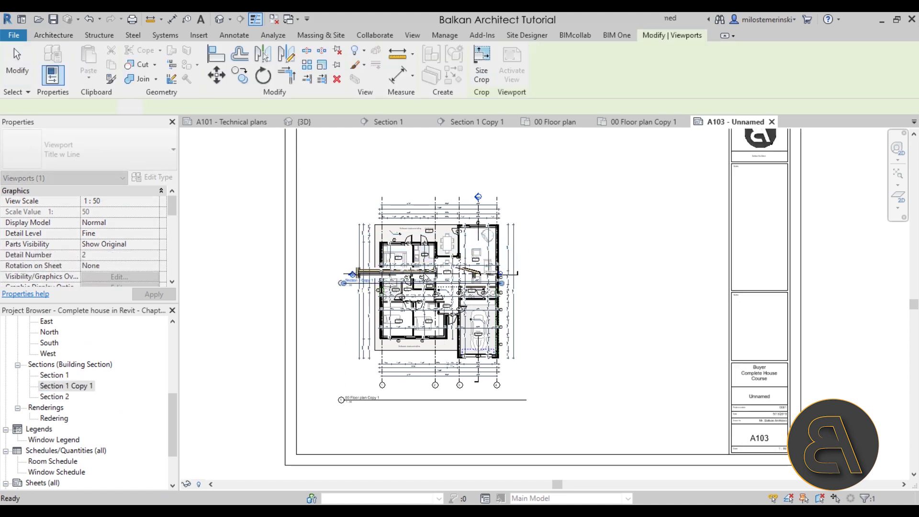
Step: Change the Section 1 Copy 1 viewport type to No Title
scroll(387, 272, "up", 5)
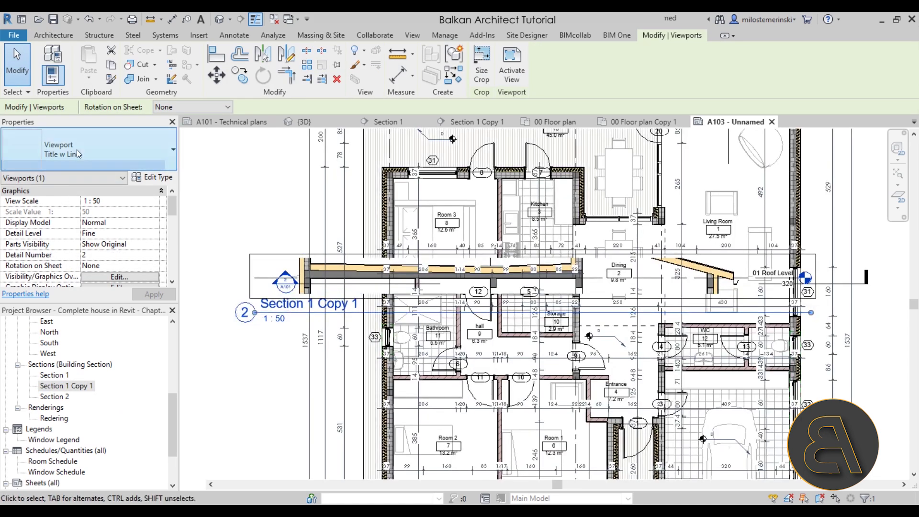
left_click(77, 151)
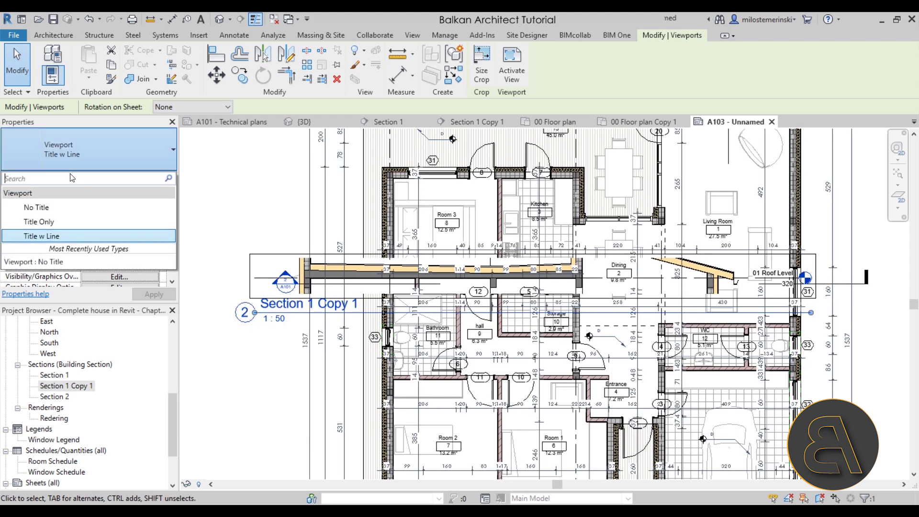
left_click(56, 209)
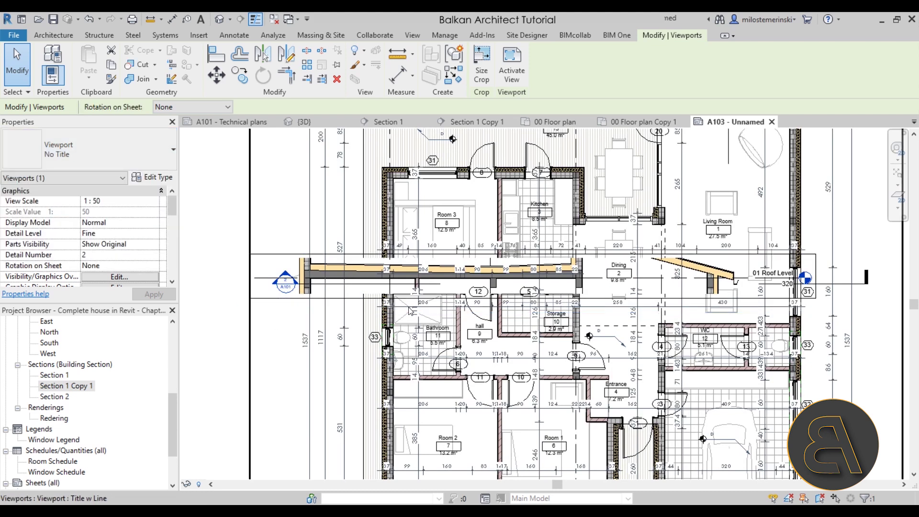
Step: Move the section viewport so its left wall roughly lines up with the floor plan's left exterior wall
scroll(358, 286, "down", 1)
middle_click_drag(358, 286, 308, 291)
scroll(308, 291, "up", 5)
left_click_drag(309, 292, 393, 283)
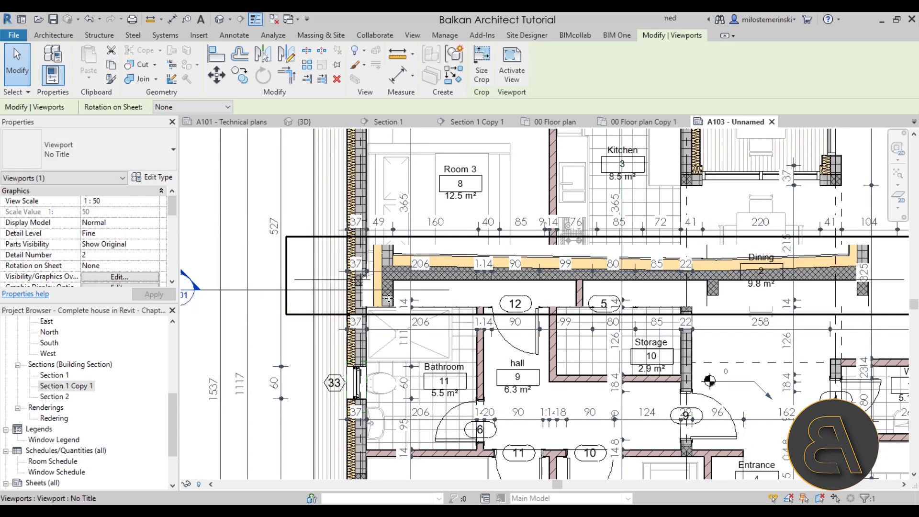
scroll(389, 298, "up", 5)
scroll(410, 308, "up", 2)
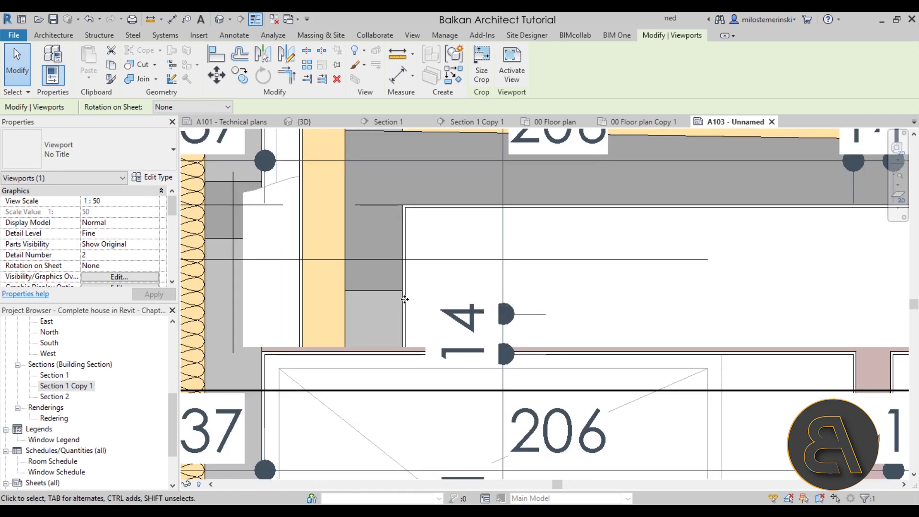
left_click_drag(400, 297, 246, 324)
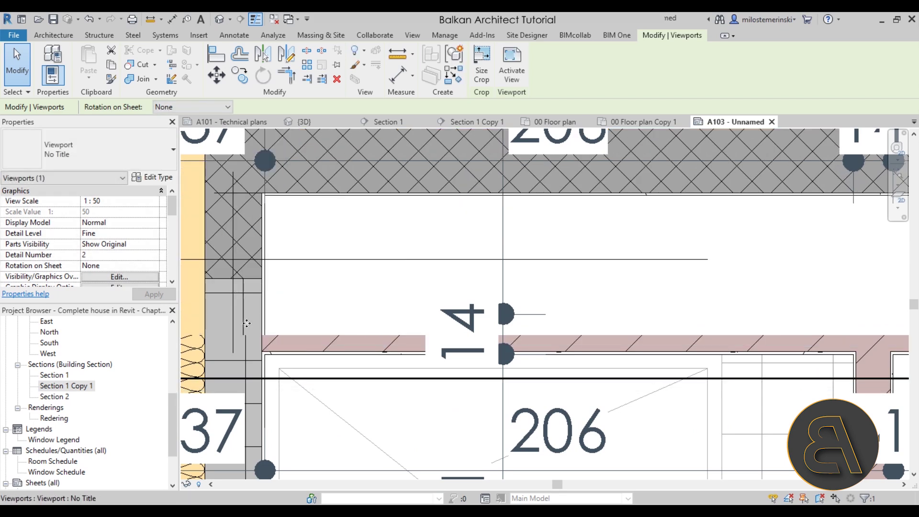
Step: Shift the section viewport up over the bathroom's upper wall and nudge it slightly left toward the plan's wall edge
scroll(236, 319, "up", 2)
key("Up")
key("Up")
key("Up")
key("Up")
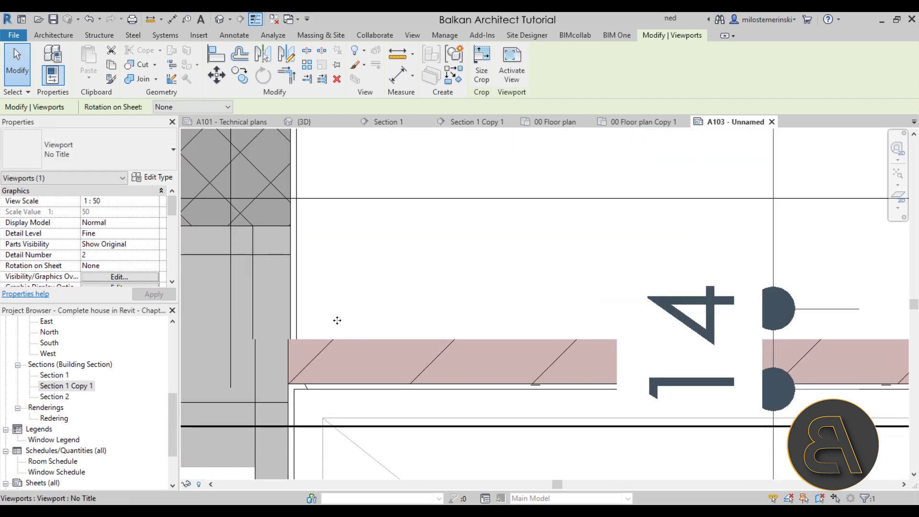
left_click_drag(294, 318, 300, 254)
key("Left")
key("Left")
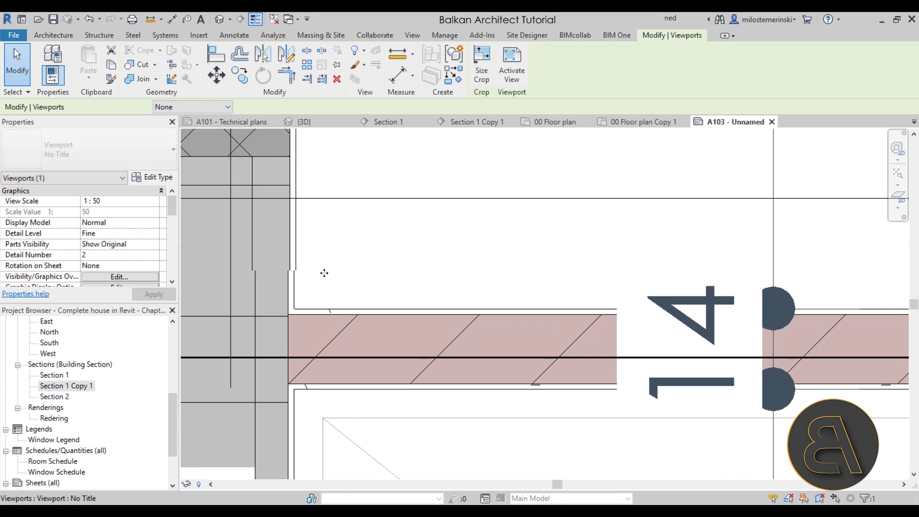
Step: Fine-tune the section viewport's horizontal position until its wall lines coincide with the floor plan's wall edges
scroll(272, 275, "up", 8)
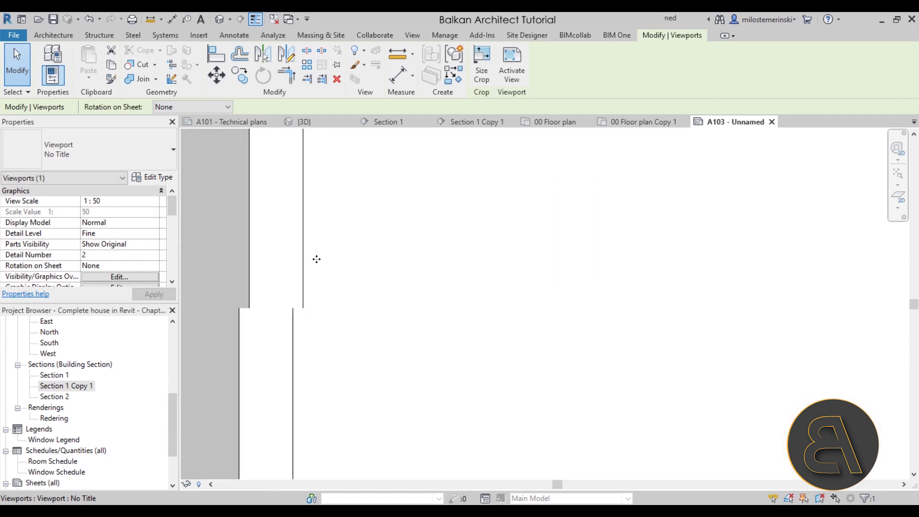
scroll(252, 270, "up", 6)
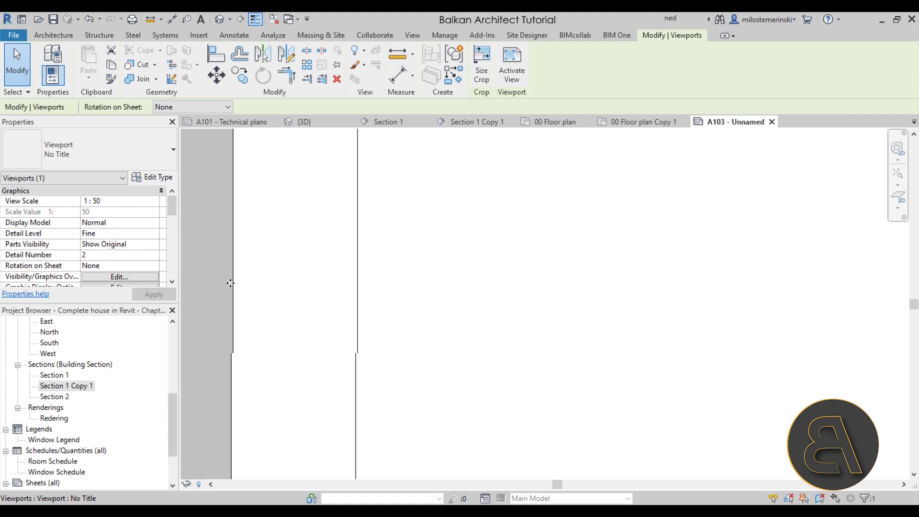
scroll(228, 345, "up", 1)
key("Left")
key("Left")
key("Left")
key("Right")
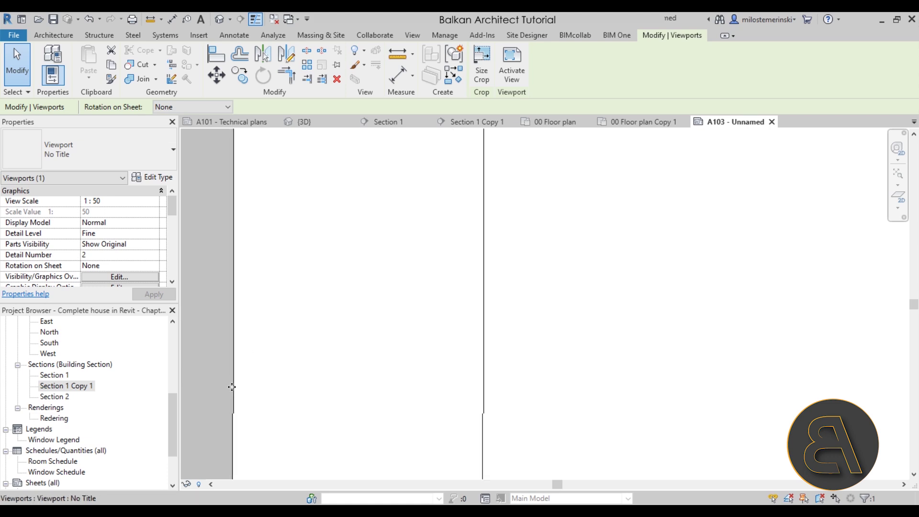
scroll(235, 438, "up", 3)
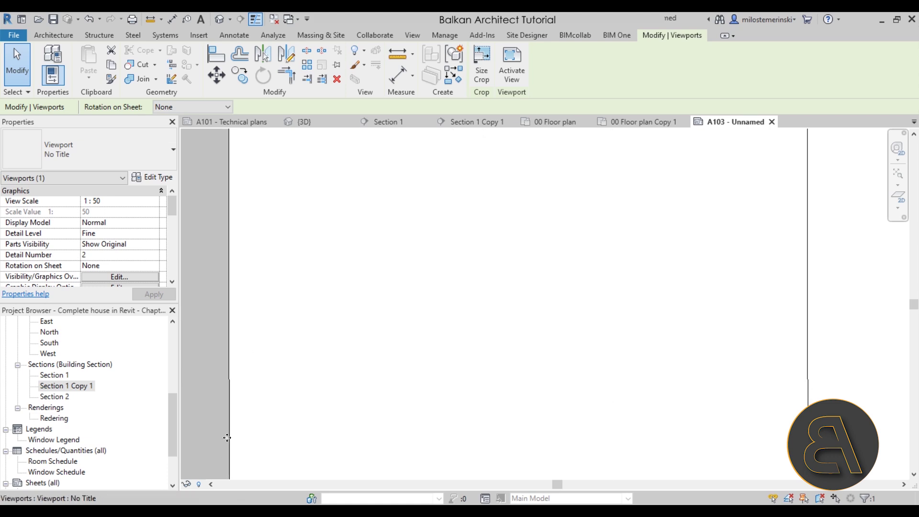
Step: Nudge the section viewport vertically so the roof strip sits between the Kitchen and Storage rooms, and deselect it
scroll(303, 342, "down", 8)
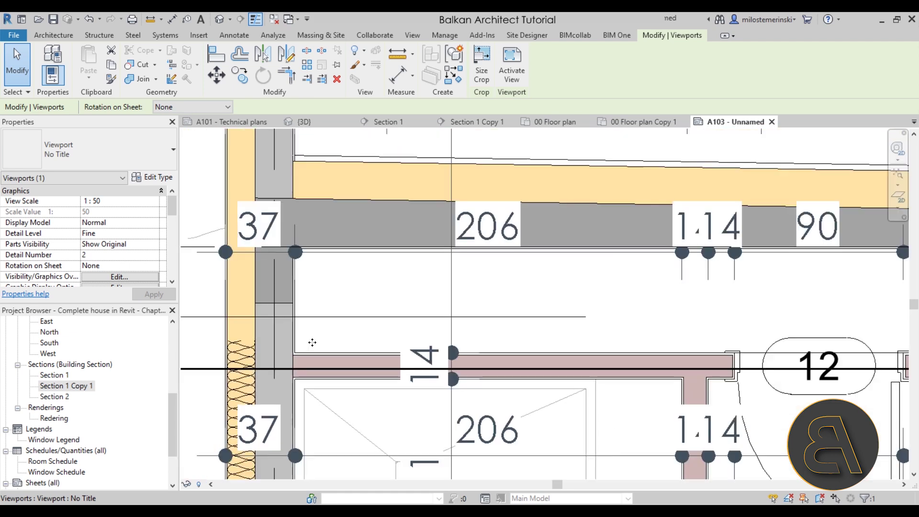
scroll(465, 344, "down", 5)
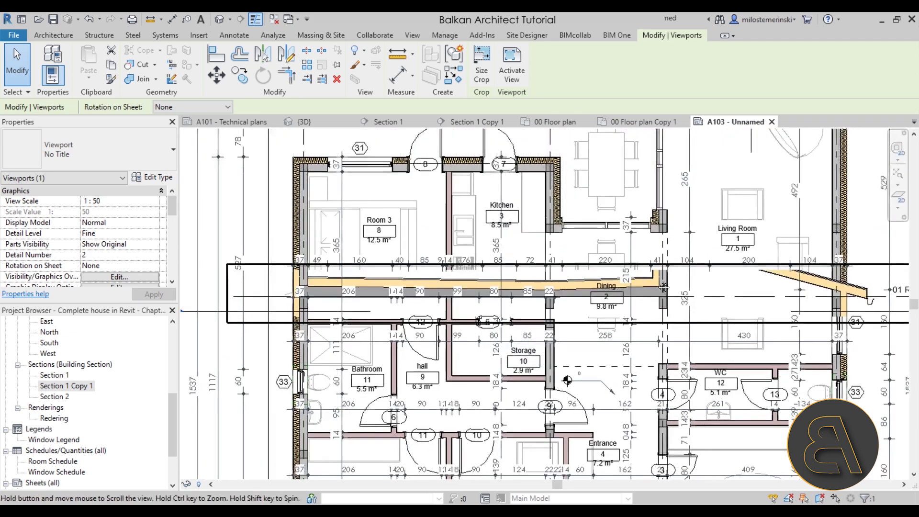
scroll(619, 281, "up", 3)
key("Up")
key("Up")
key("Up")
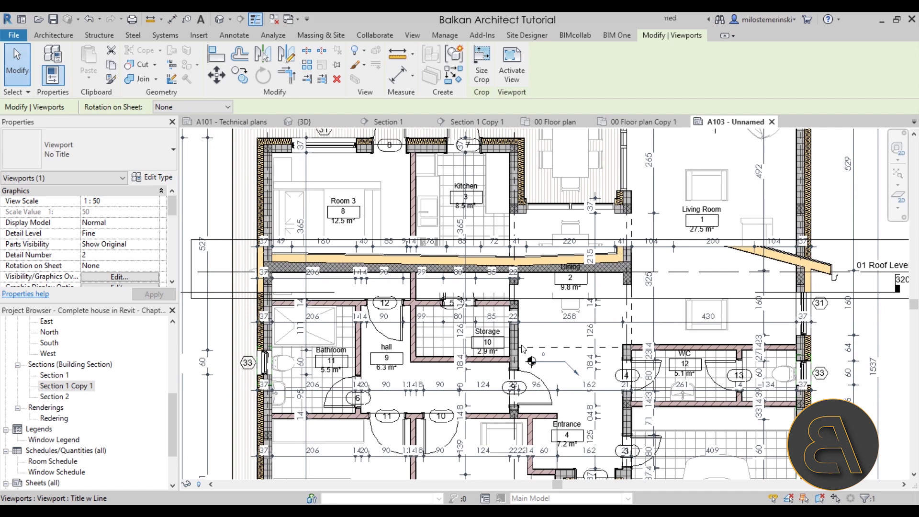
key("Down")
key("Down")
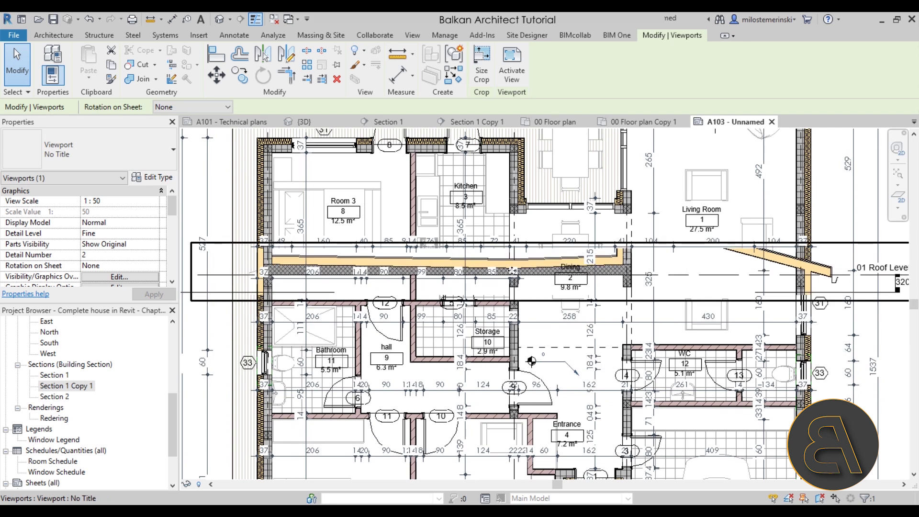
scroll(516, 287, "down", 1)
middle_click_drag(516, 287, 478, 276)
middle_click_drag(790, 320, 761, 274)
left_click(798, 317)
Step: Activate the 00 Floor plan Copy 1 viewport for editing on the sheet
scroll(762, 261, "down", 2)
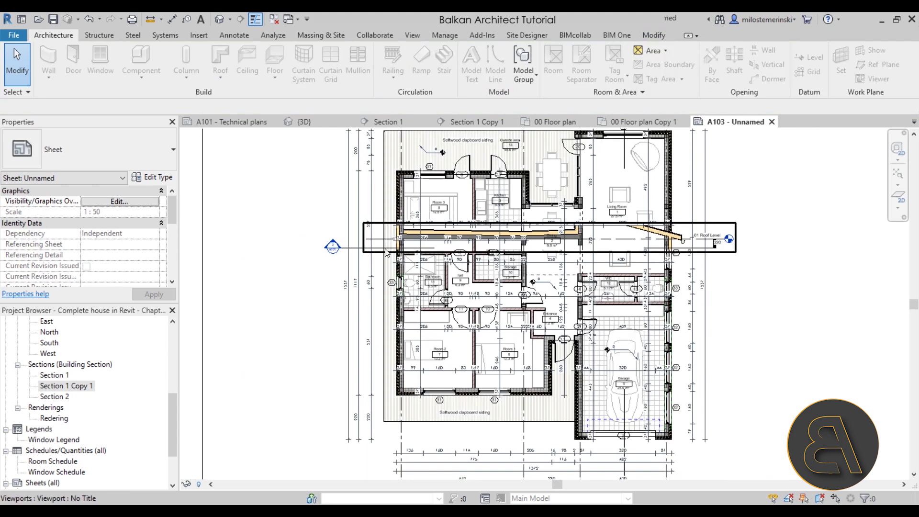
left_click(447, 315)
scroll(443, 335, "down", 3)
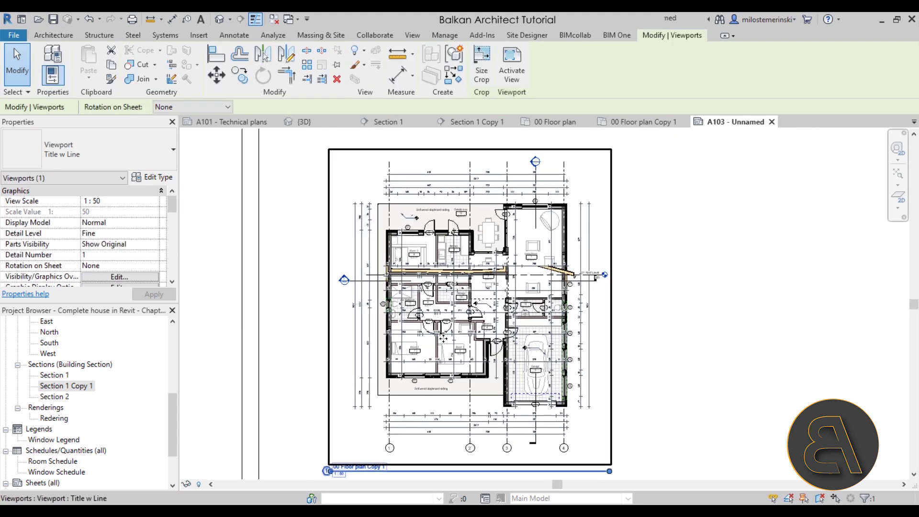
double_click(448, 336)
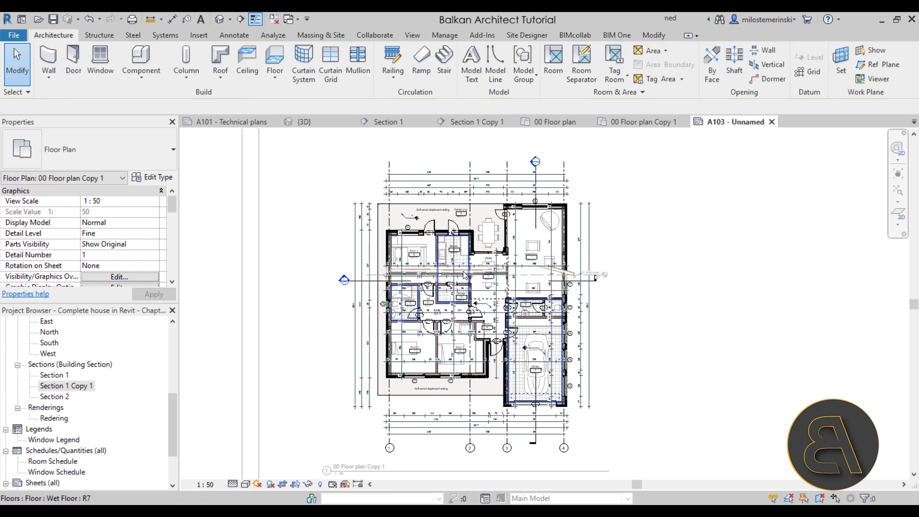
Step: Turn on Crop Region Visible for the 00 Floor plan Copy 1 view and apply it
scroll(490, 296, "down", 4)
scroll(491, 295, "up", 3)
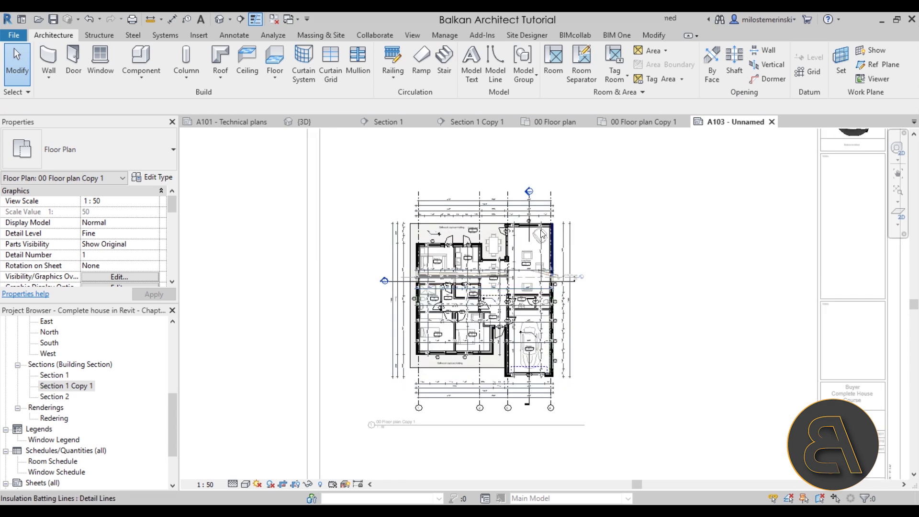
scroll(526, 297, "down", 3)
scroll(483, 264, "up", 1)
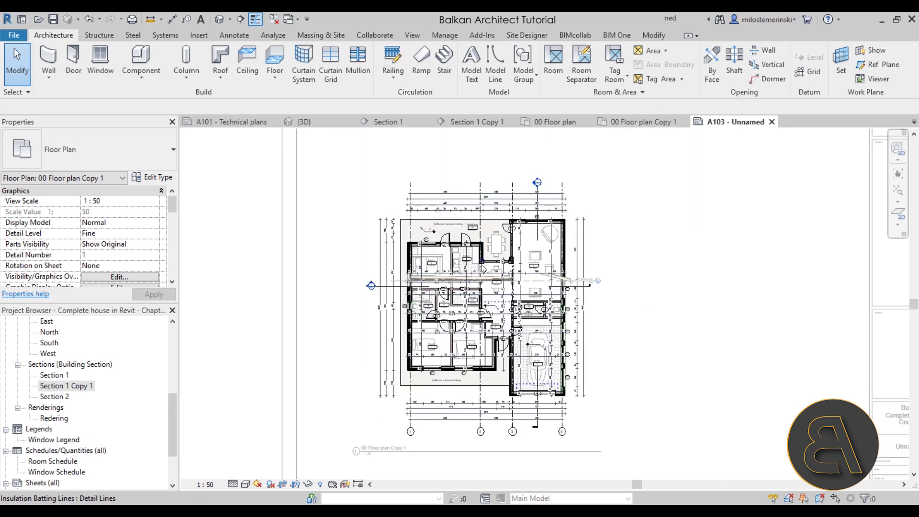
scroll(439, 251, "up", 2)
middle_click_drag(483, 324, 479, 300)
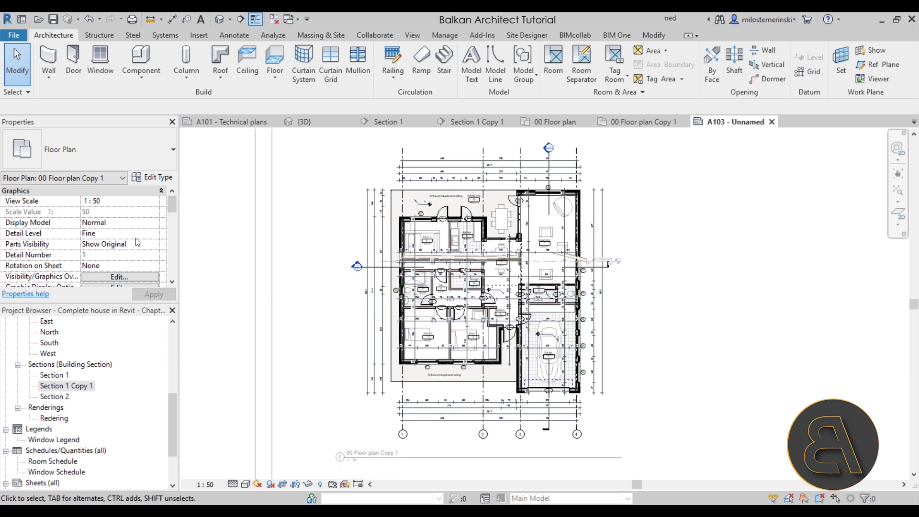
scroll(137, 242, "down", 6)
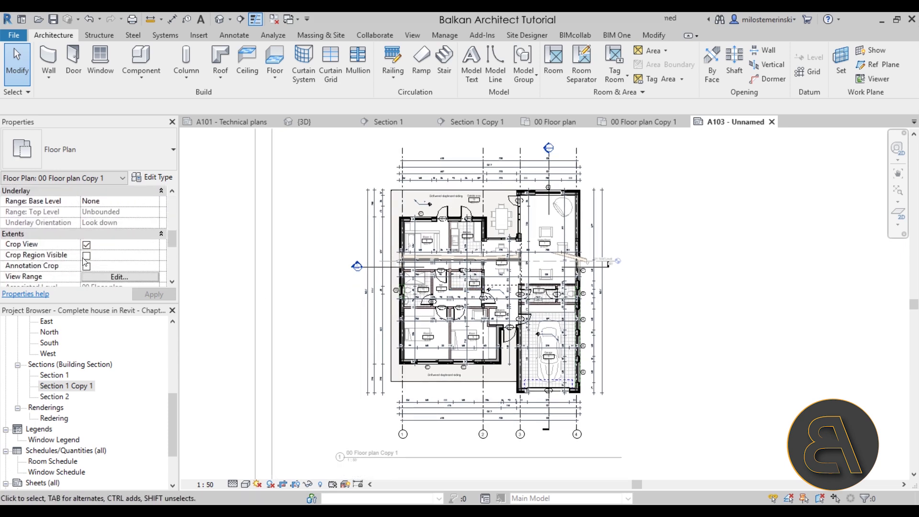
left_click(87, 255)
left_click(154, 294)
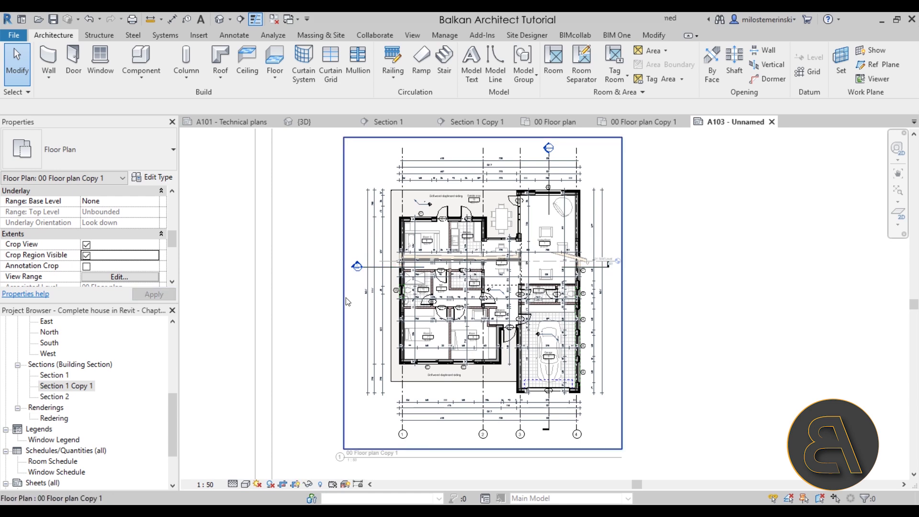
Step: Split the floor plan's crop region into upper and lower parts, and extend the upper part down to just above the roof strip
left_click(344, 275)
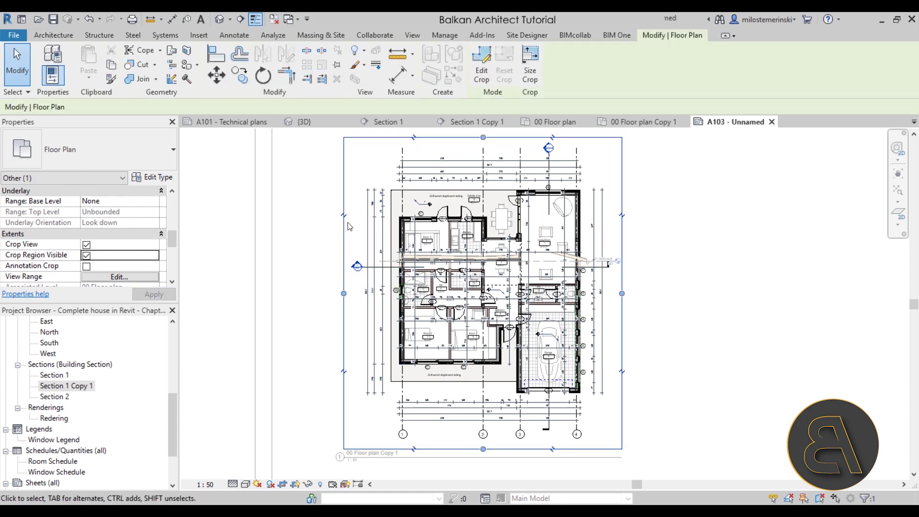
left_click(343, 371)
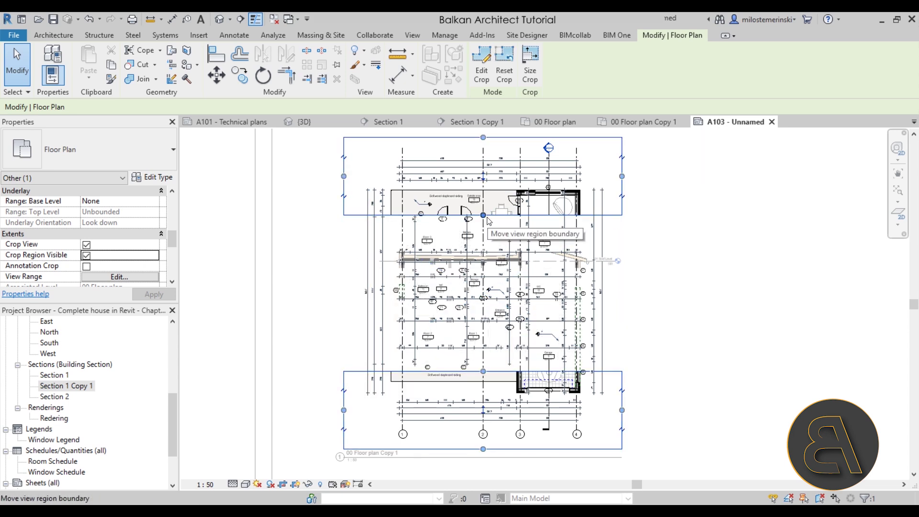
scroll(484, 220, "up", 4)
left_click_drag(489, 209, 481, 279)
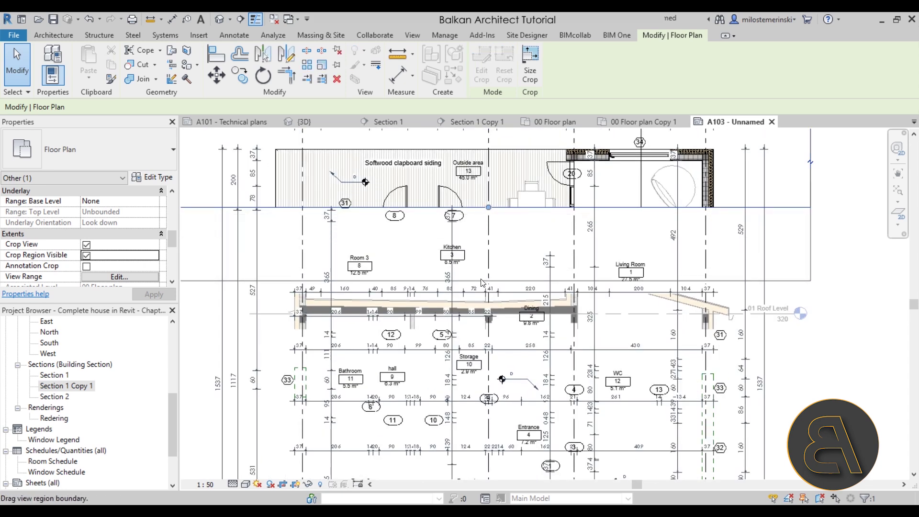
middle_click_drag(425, 263, 421, 181)
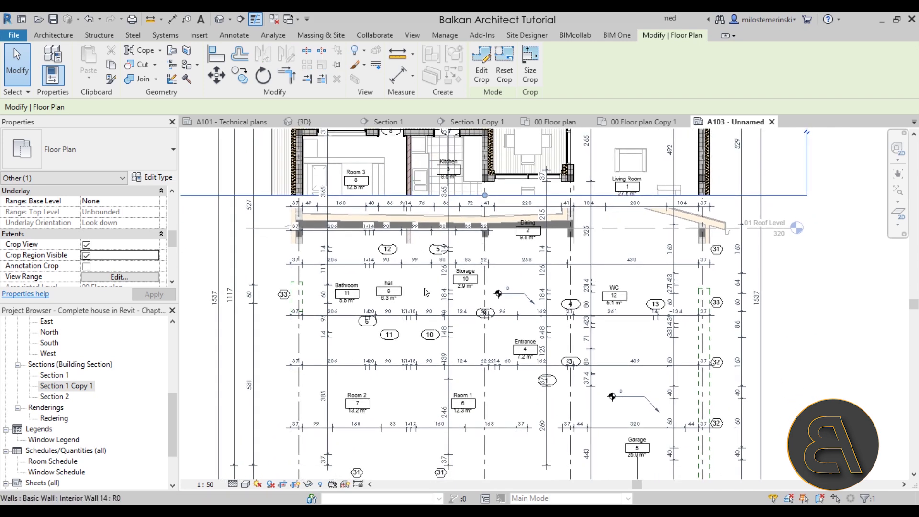
Step: Extend the lower part of the floor plan's crop region up to just below the roof section strip
scroll(468, 337, "down", 2)
middle_click_drag(467, 337, 457, 294)
left_click_drag(468, 408, 479, 233)
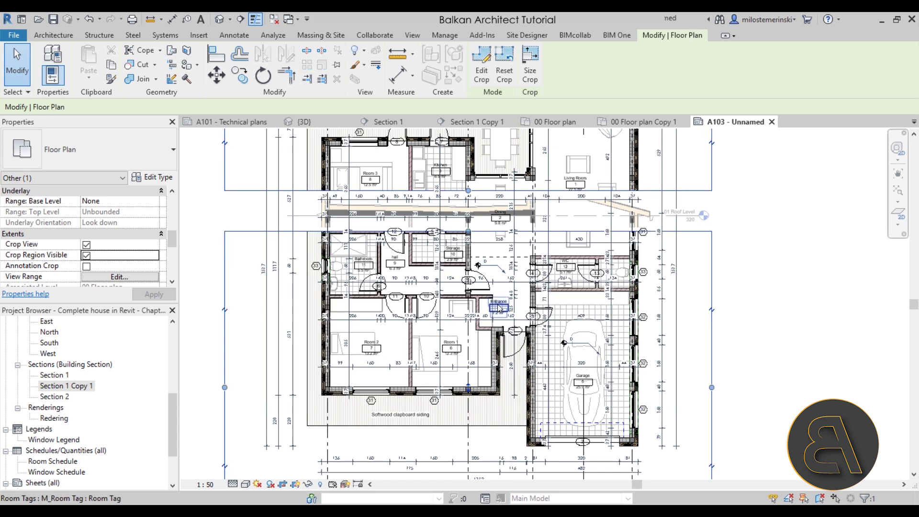
scroll(499, 306, "up", 5)
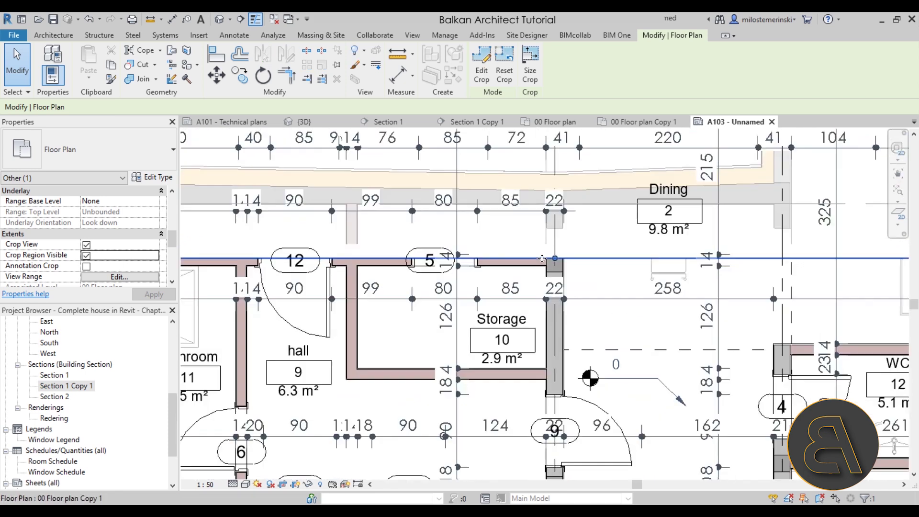
left_click_drag(555, 257, 555, 246)
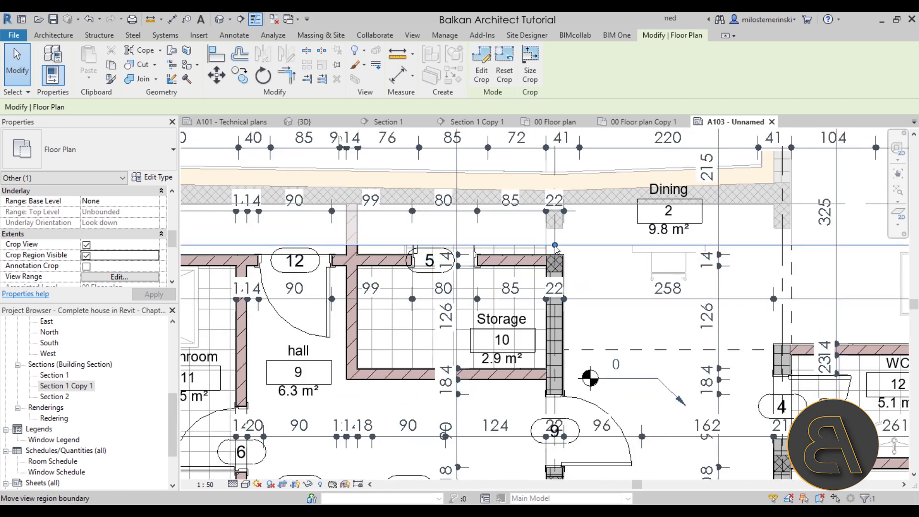
Step: Inspect both crop edges around the roof strip, deactivate the floor plan viewport and return to the sheet
scroll(452, 289, "down", 1)
middle_click_drag(330, 282, 439, 356)
scroll(412, 294, "up", 1)
middle_click_drag(395, 245, 302, 256)
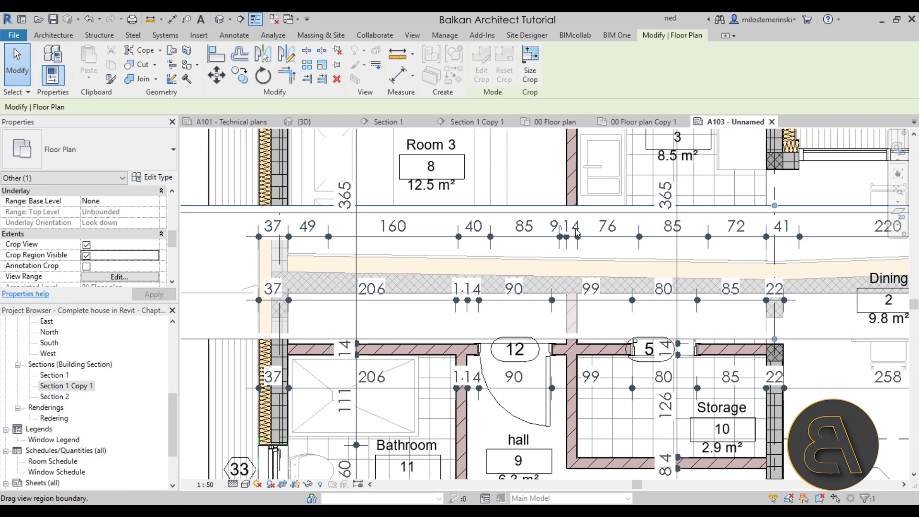
scroll(357, 216, "down", 3)
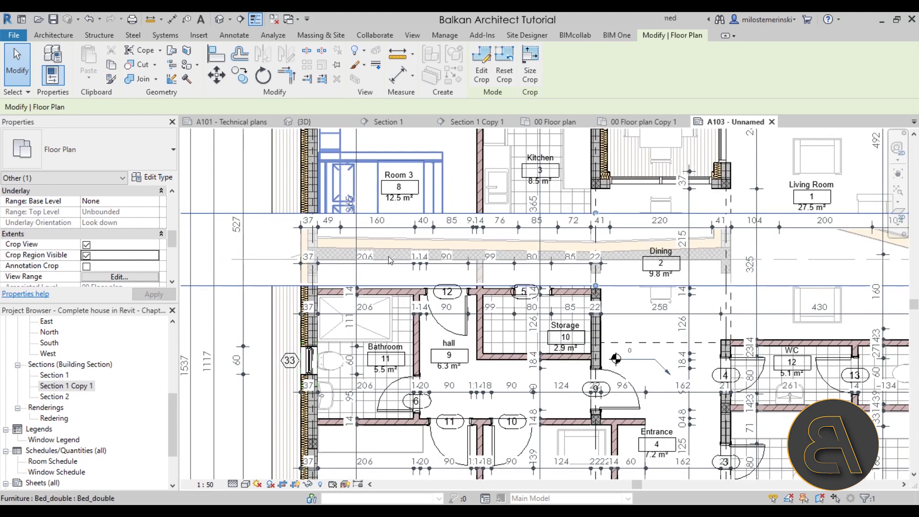
scroll(434, 249, "down", 3)
double_click(248, 337)
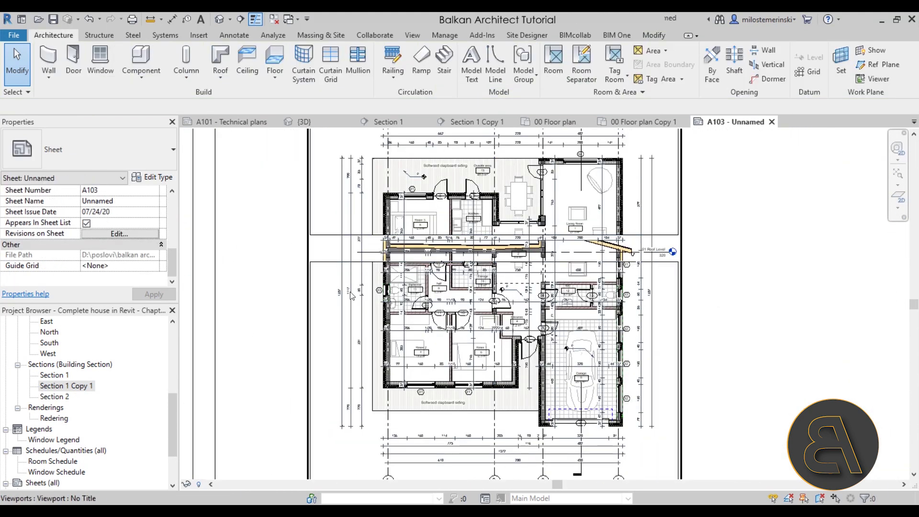
Step: Nudge the Section 1 Copy 1 viewport slightly upward to fit the gap in the floor plan
left_click(433, 247)
scroll(433, 247, "up", 4)
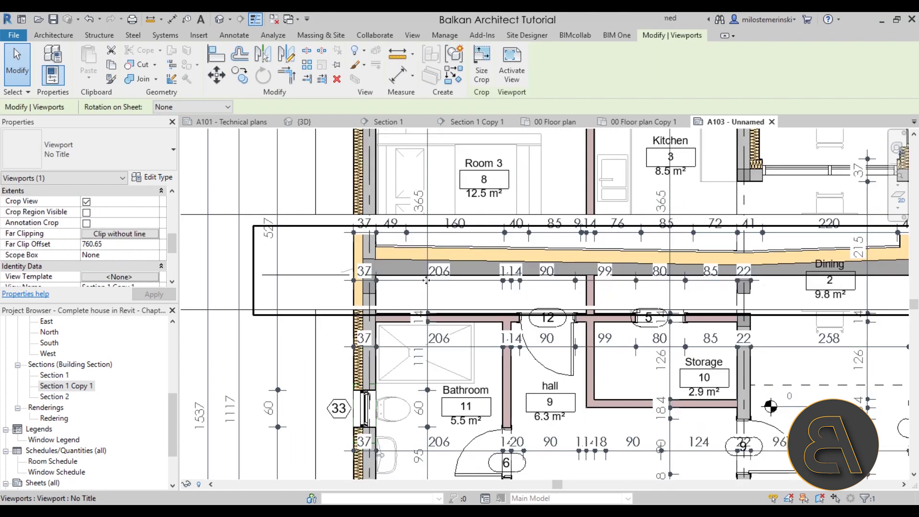
key("Up")
key("Up")
key("Down")
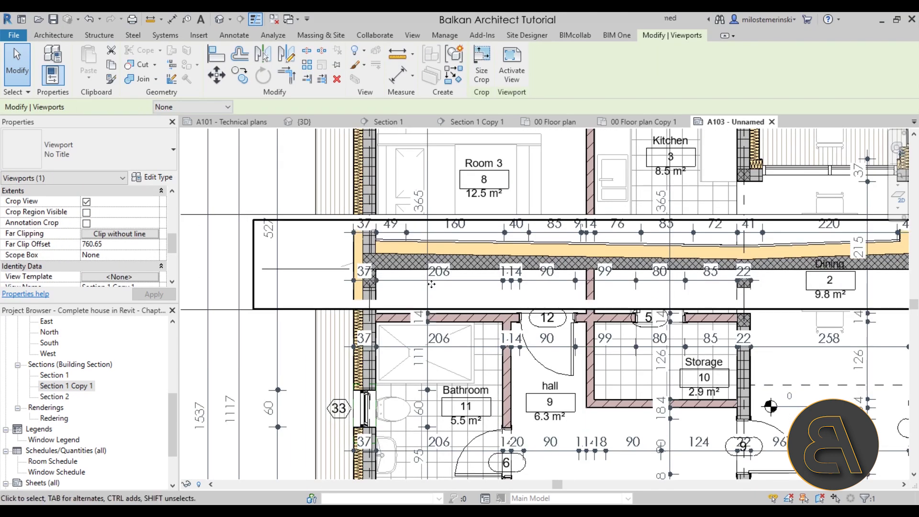
key("Up")
scroll(419, 259, "down", 4)
Step: Reactivate the floor plan viewport and turn off Crop Region Visible for its view
double_click(325, 285)
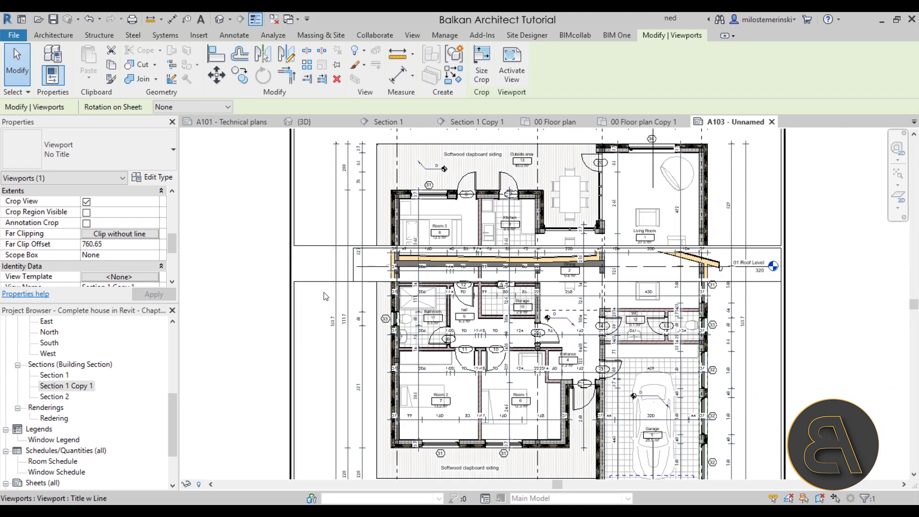
left_click(294, 291)
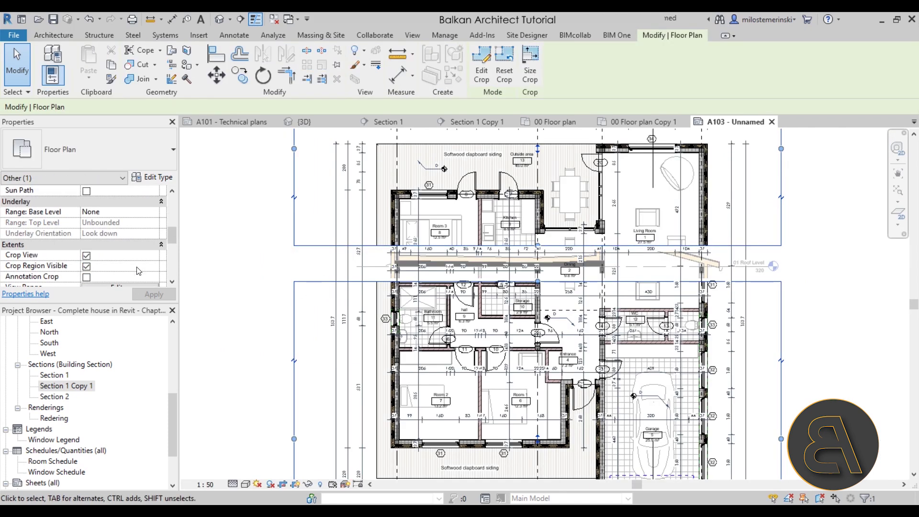
left_click(87, 268)
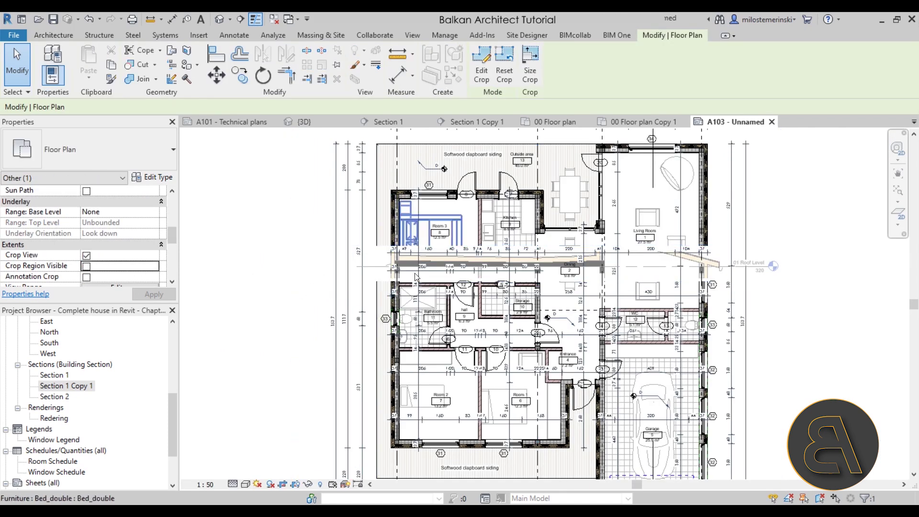
Step: Delete the two horizontal dimension strings that cross the roof section strip between Room 3 and the Bathroom
scroll(461, 261, "up", 4)
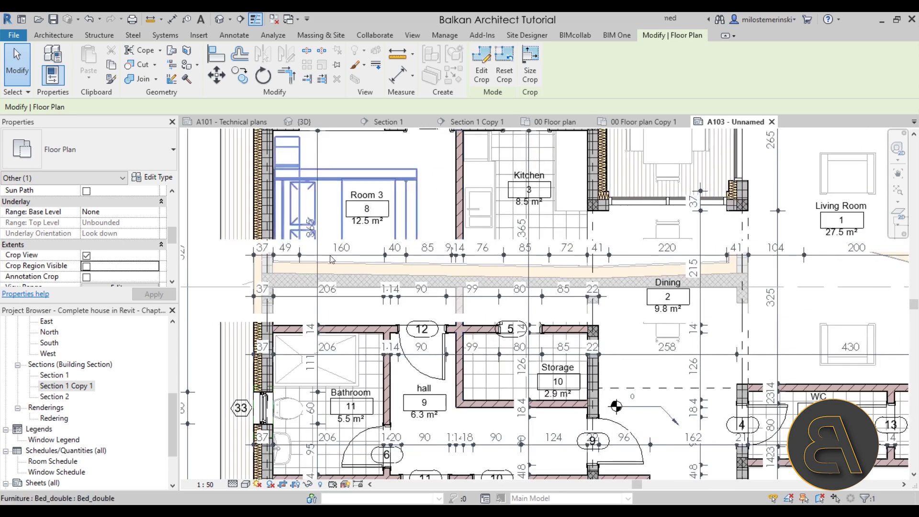
left_click(321, 254)
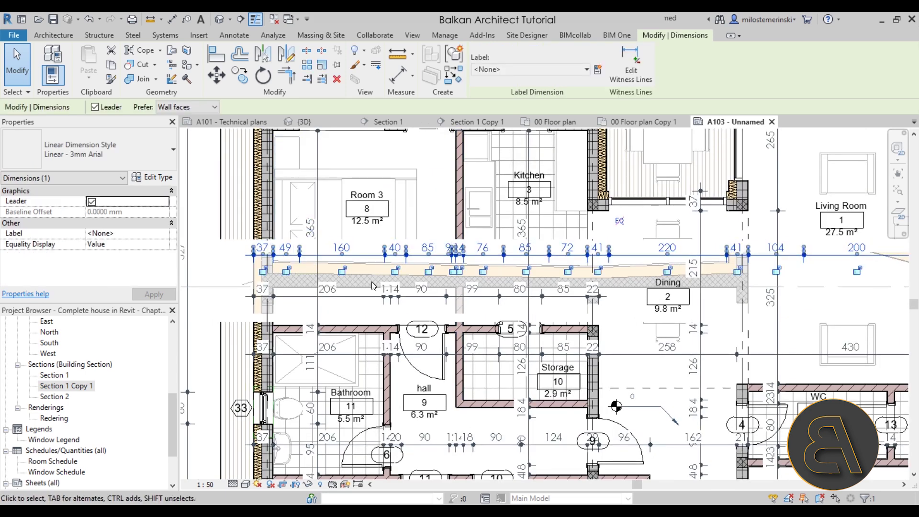
key("Delete")
left_click(589, 297)
key("Delete")
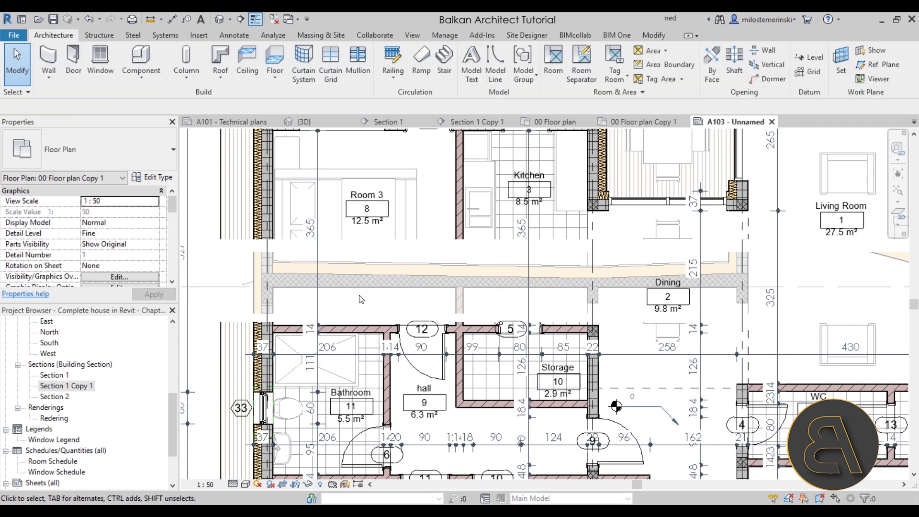
Step: Hide the Table_with_chairs element in the Dining area in this view using Hide Elements
middle_click_drag(588, 298, 364, 285)
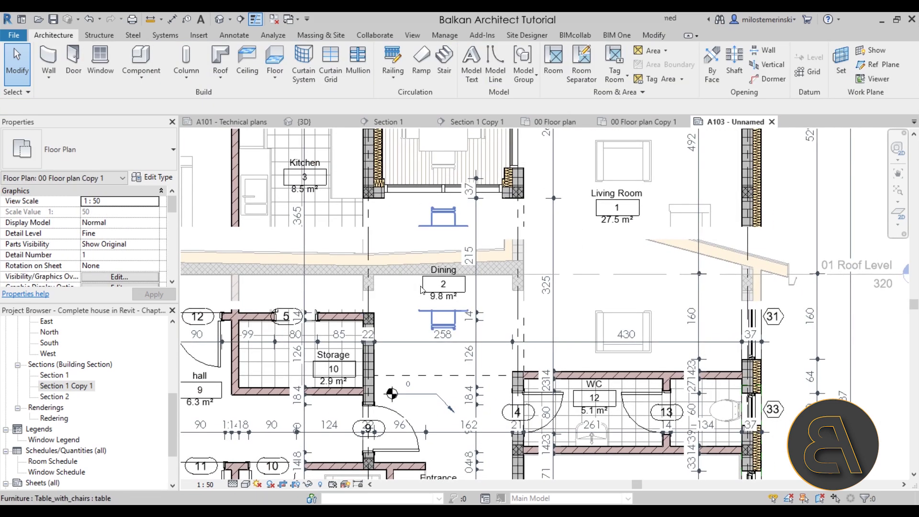
left_click(422, 289)
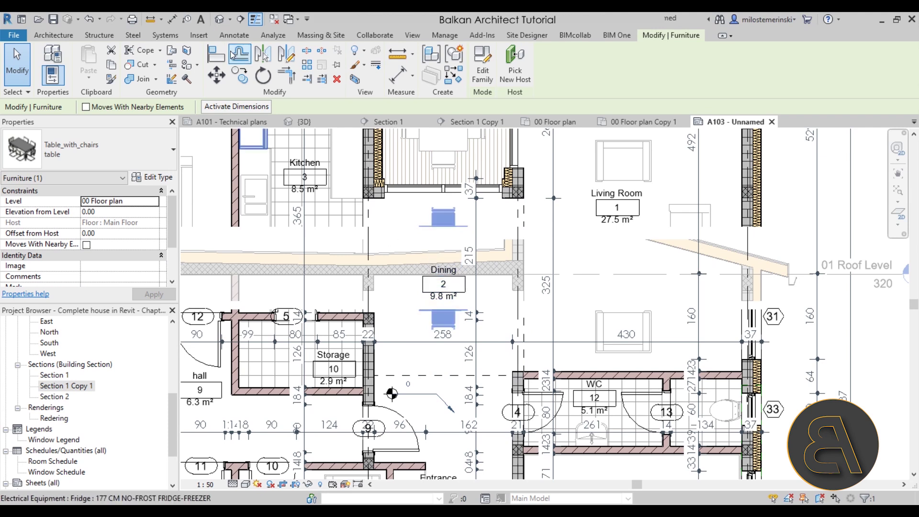
left_click(359, 51)
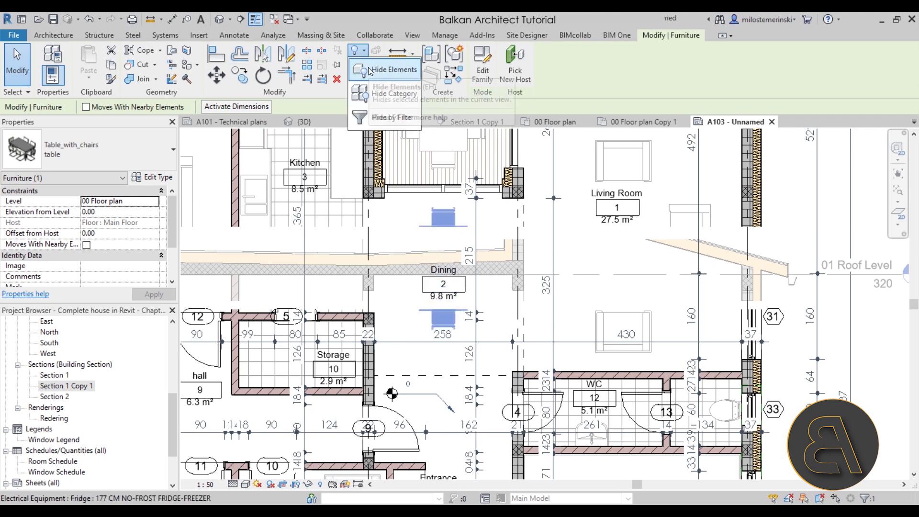
left_click(369, 67)
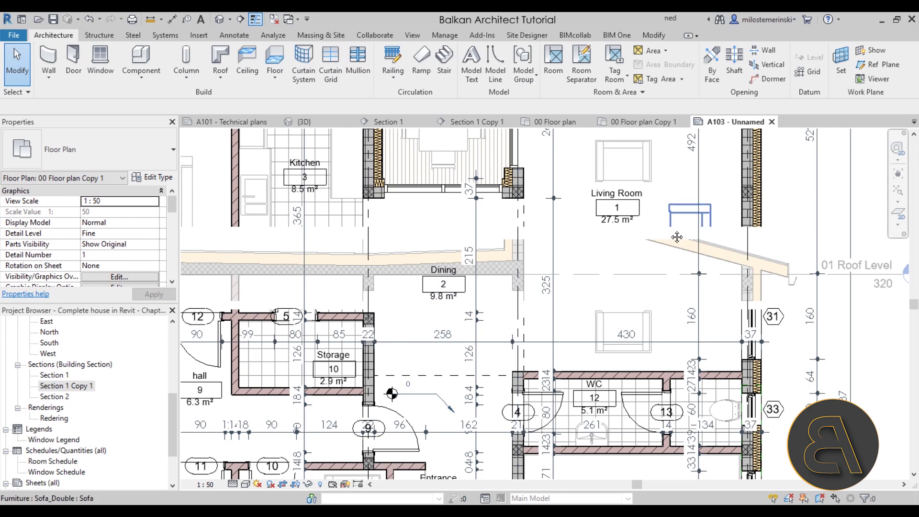
Step: Edit the witness lines of the vertical dimension string through the Living Room, removing its references above the WC
middle_click_drag(677, 237, 540, 248)
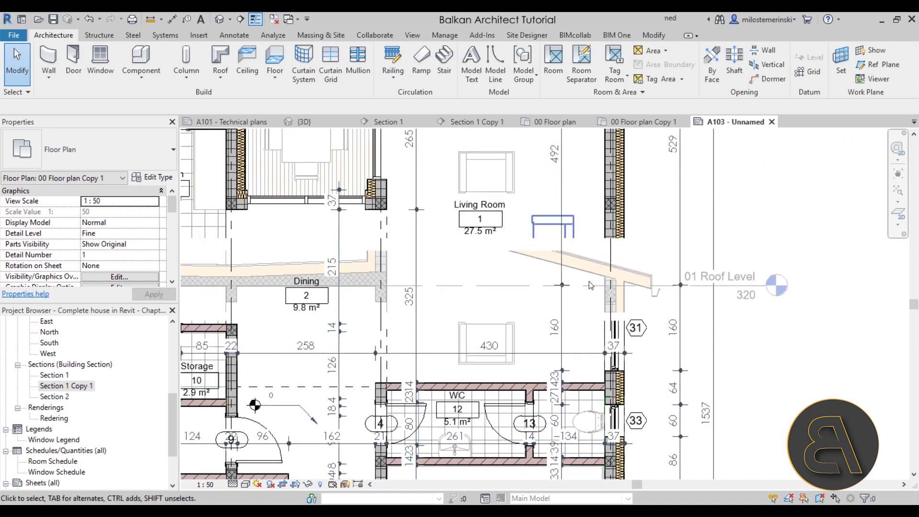
left_click(562, 287)
left_click(696, 317)
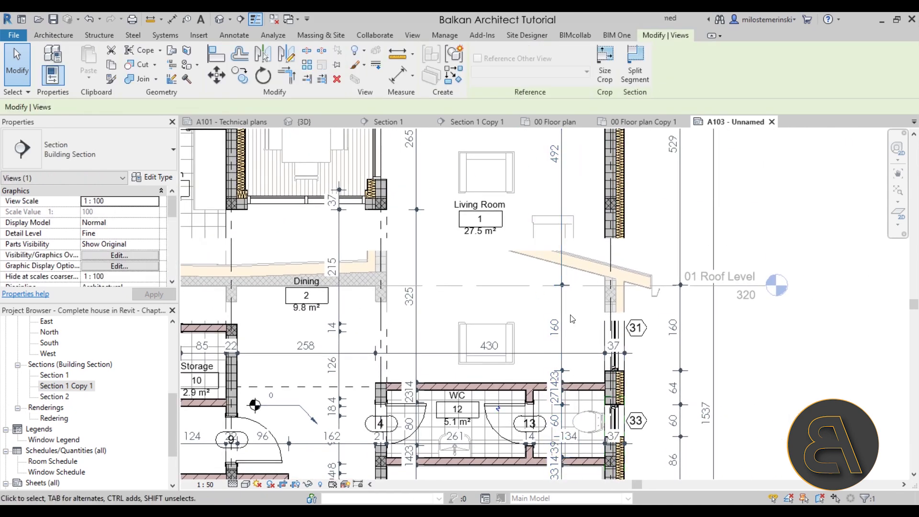
middle_click_drag(572, 319, 540, 285)
left_click(565, 301)
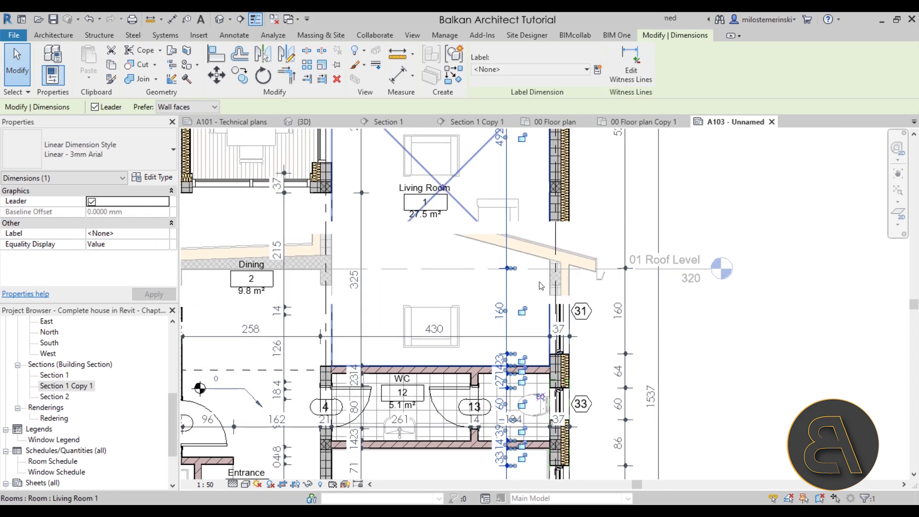
scroll(541, 285, "down", 5)
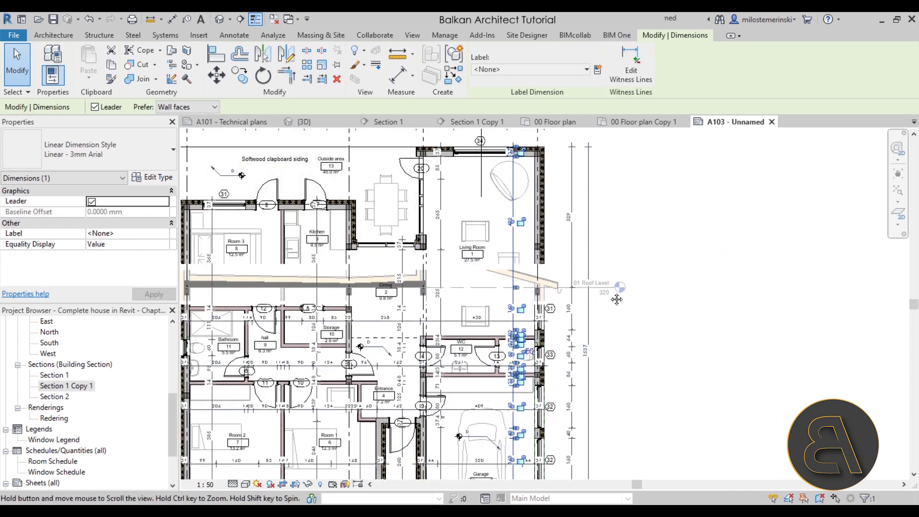
scroll(616, 299, "up", 3)
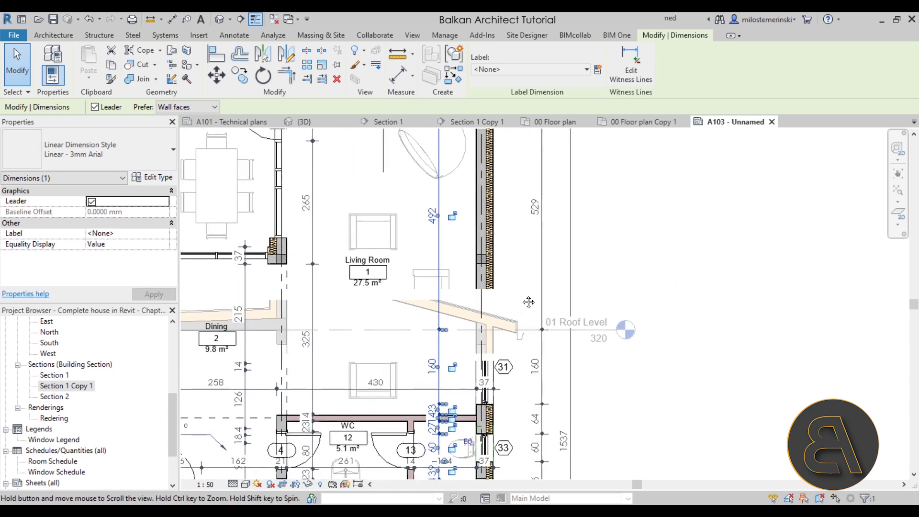
scroll(528, 302, "down", 2)
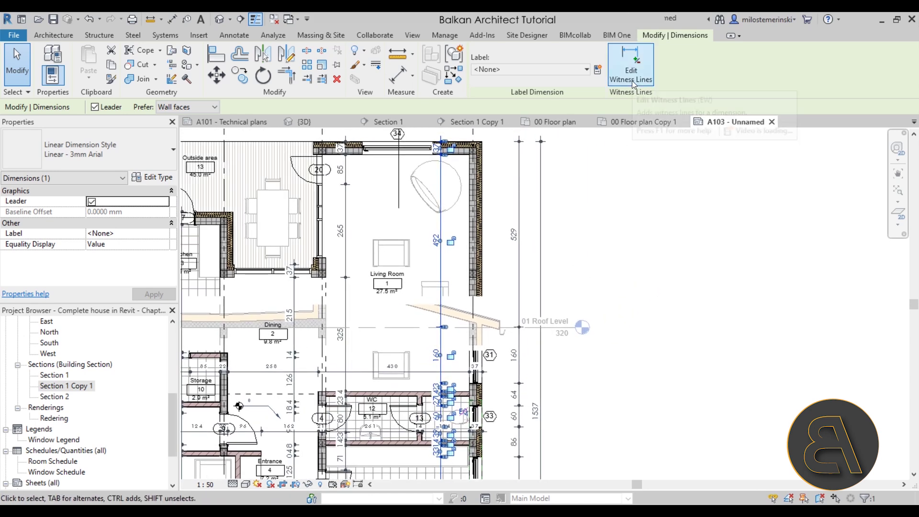
left_click(632, 81)
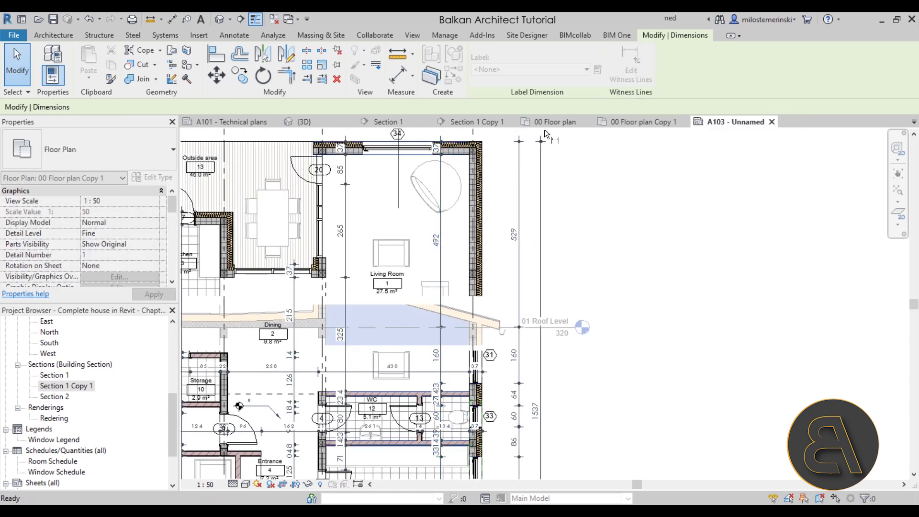
left_click(446, 145)
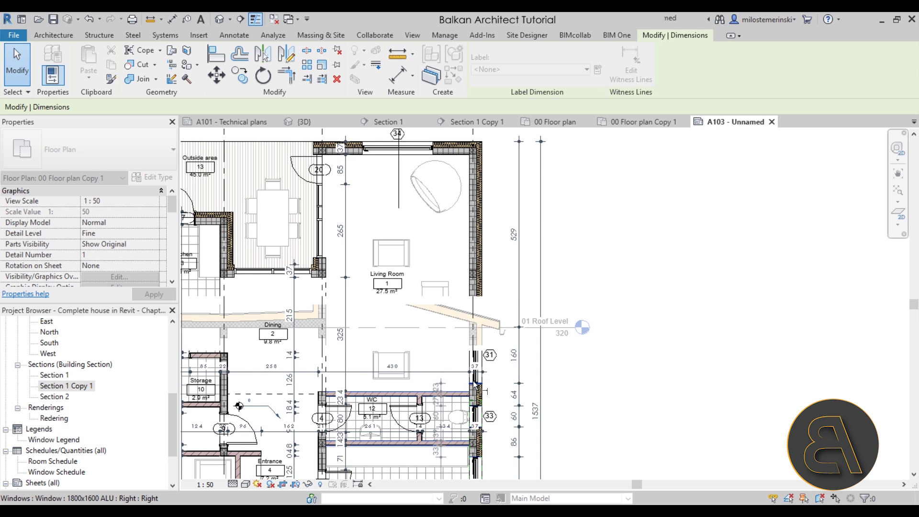
middle_click_drag(597, 366, 653, 303)
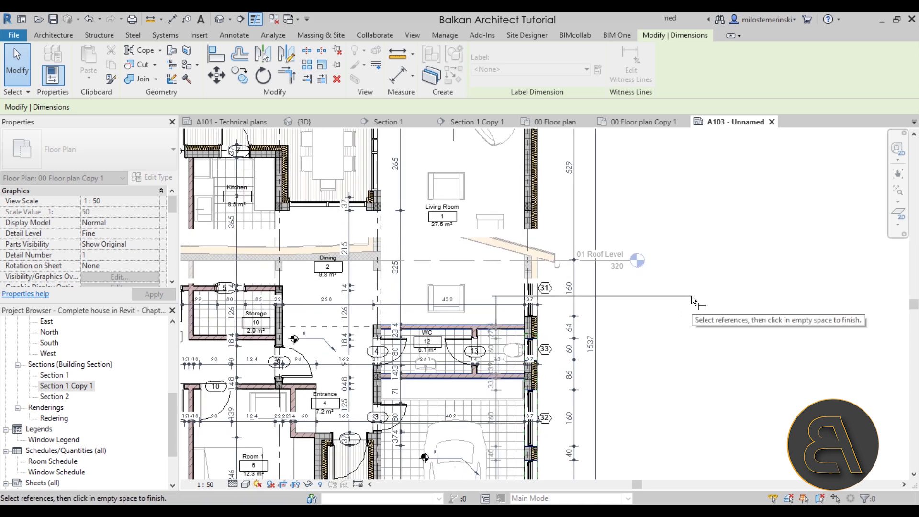
left_click(691, 296)
key("Escape")
Step: Delete window tag 31 beside the Living Room's outer wall, just below the roof strip
middle_click_drag(604, 353, 650, 308)
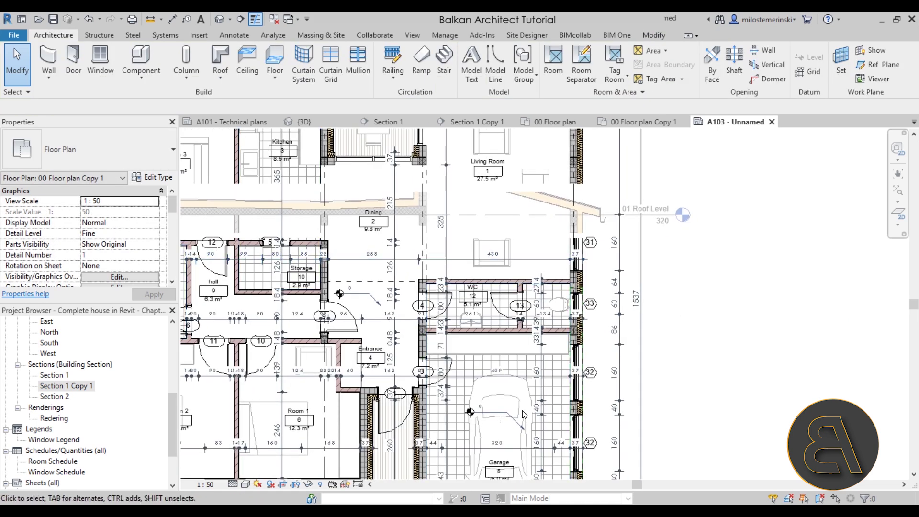
middle_click_drag(543, 282, 514, 425)
middle_click_drag(514, 350, 512, 298)
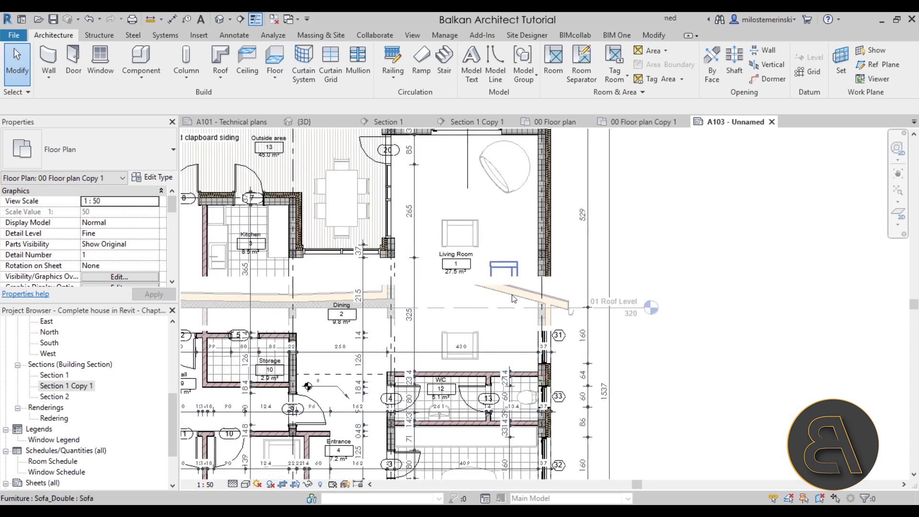
scroll(507, 306, "up", 2)
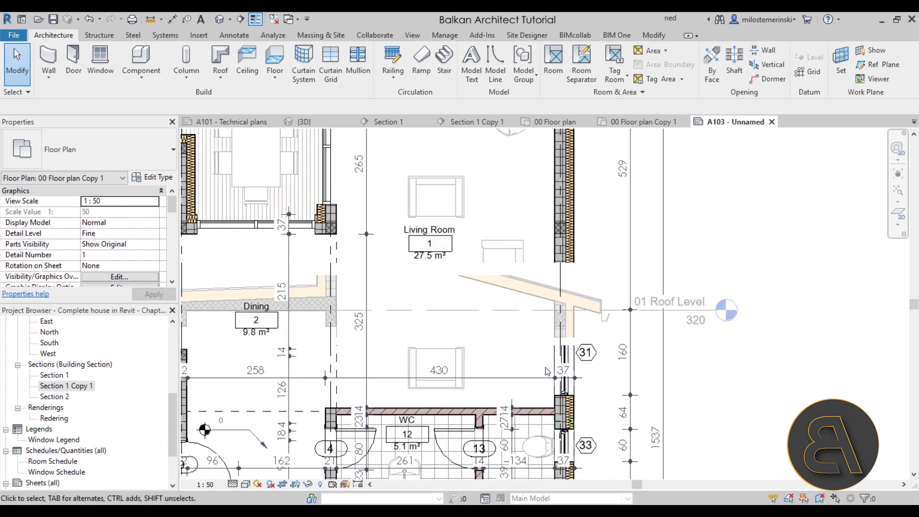
middle_click_drag(565, 376, 677, 336)
left_click(676, 336)
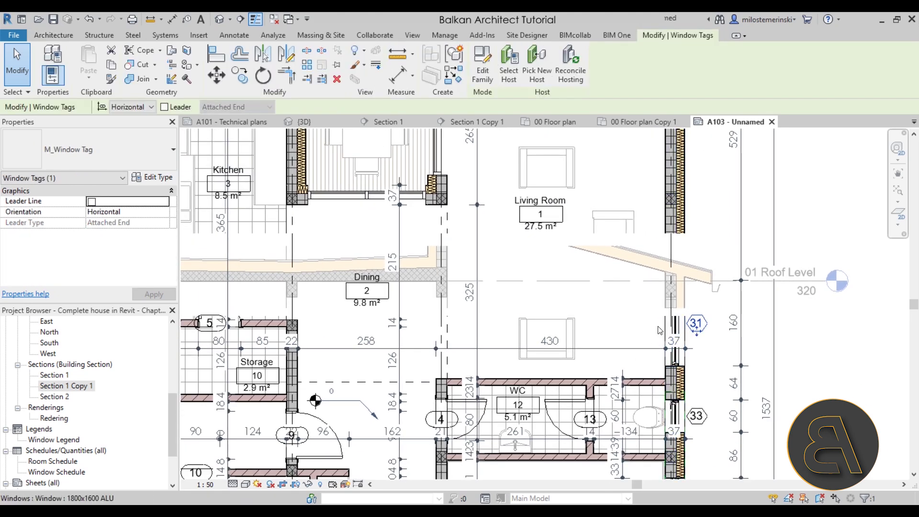
key("Delete")
Step: Move the Dining room tag straight up so it sits above the roof section strip
middle_click_drag(360, 329, 545, 317)
left_click_drag(545, 295, 544, 234)
scroll(504, 263, "down", 3)
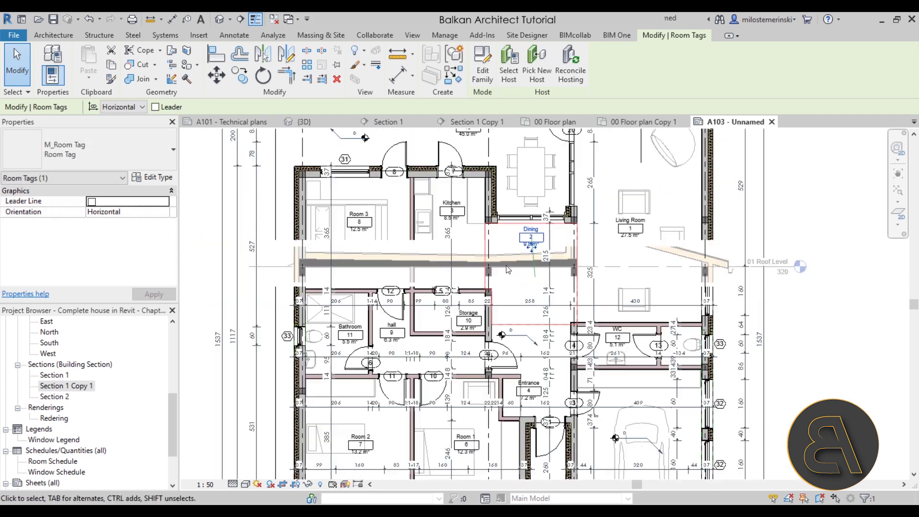
key("Escape")
Step: Check the plan around the roof strip for leftover annotations and finish editing the floor plan viewport
scroll(515, 275, "up", 5)
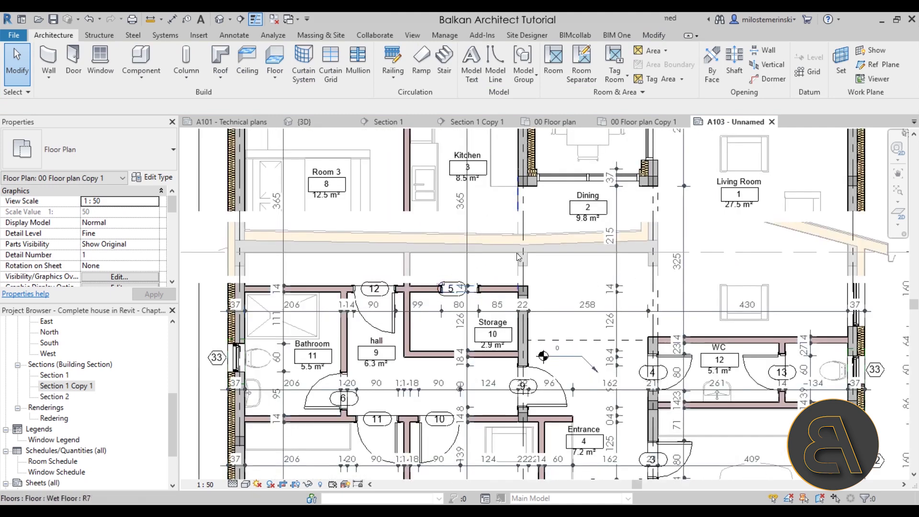
middle_click_drag(418, 272, 450, 271)
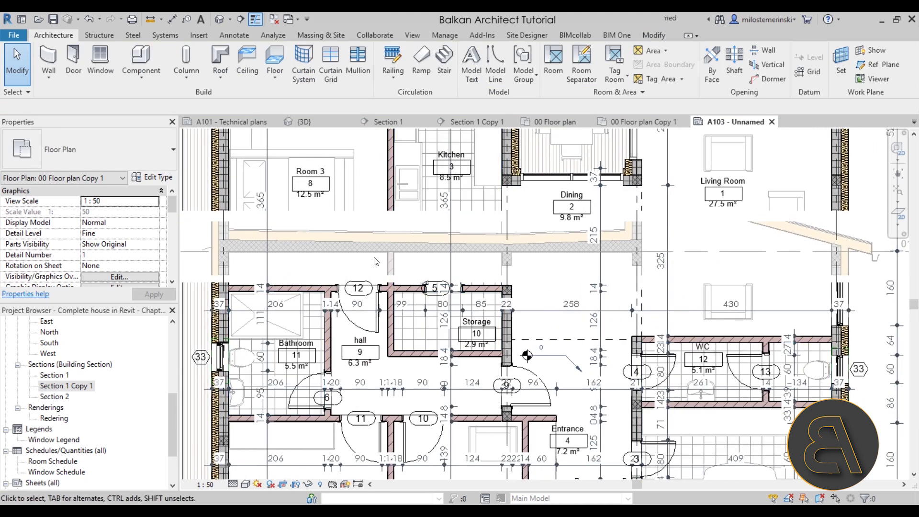
middle_click_drag(345, 229, 420, 265)
scroll(419, 264, "down", 2)
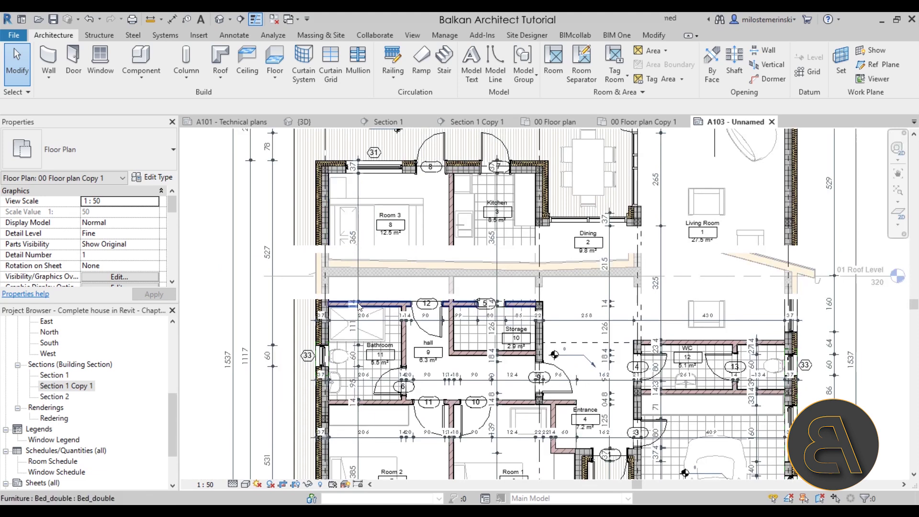
middle_click_drag(444, 311, 418, 283)
middle_click_drag(384, 234, 390, 253)
scroll(350, 233, "down", 2)
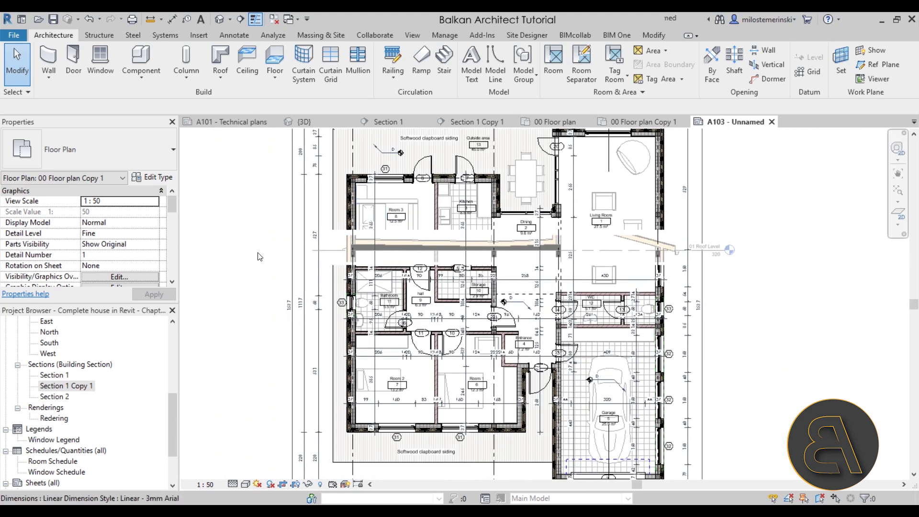
middle_click_drag(845, 308, 740, 280)
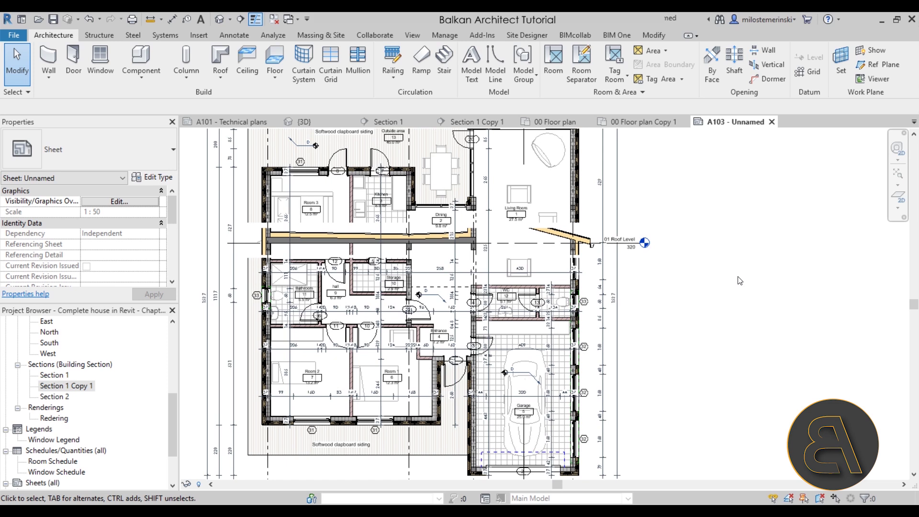
Step: Examine how the roof section viewport lines up with the floor plan walls, and view the combined drawing on the sheet
left_click(256, 243)
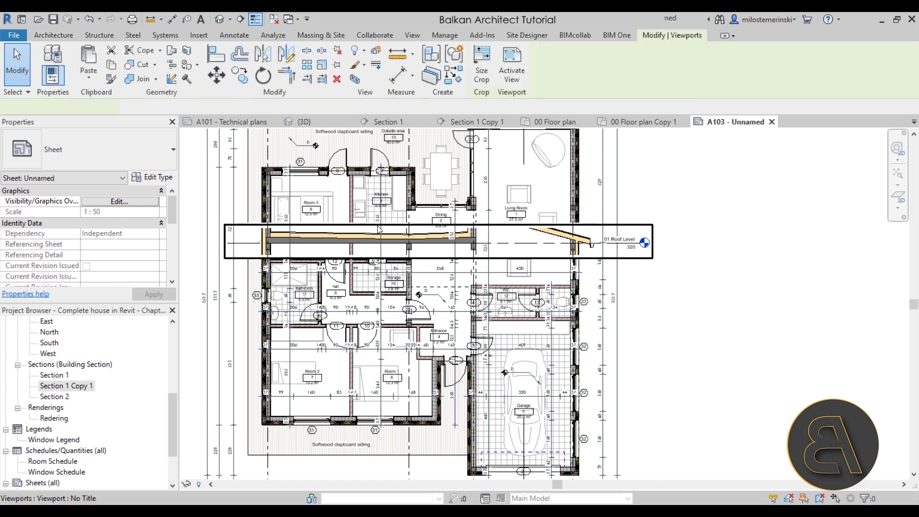
scroll(257, 242, "up", 3)
scroll(256, 242, "up", 4)
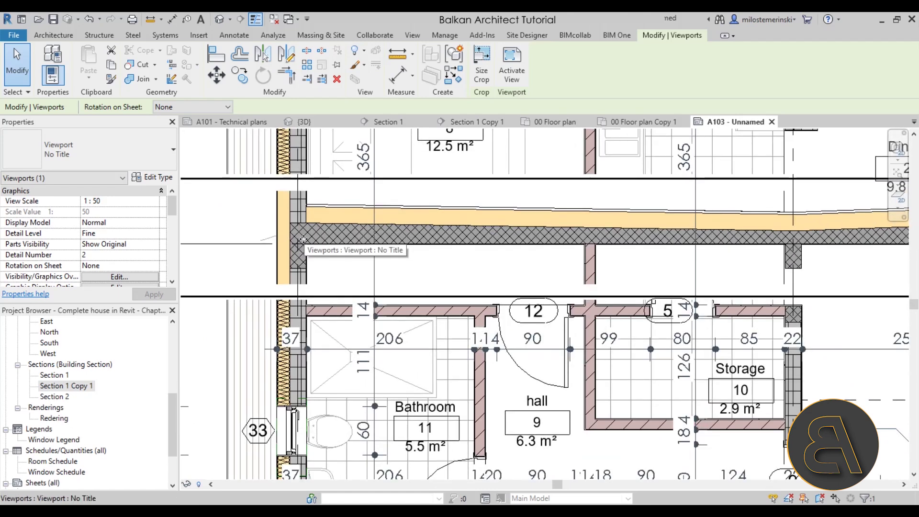
scroll(304, 238, "down", 1)
scroll(304, 239, "down", 4)
key("Escape")
middle_click_drag(599, 280, 595, 301)
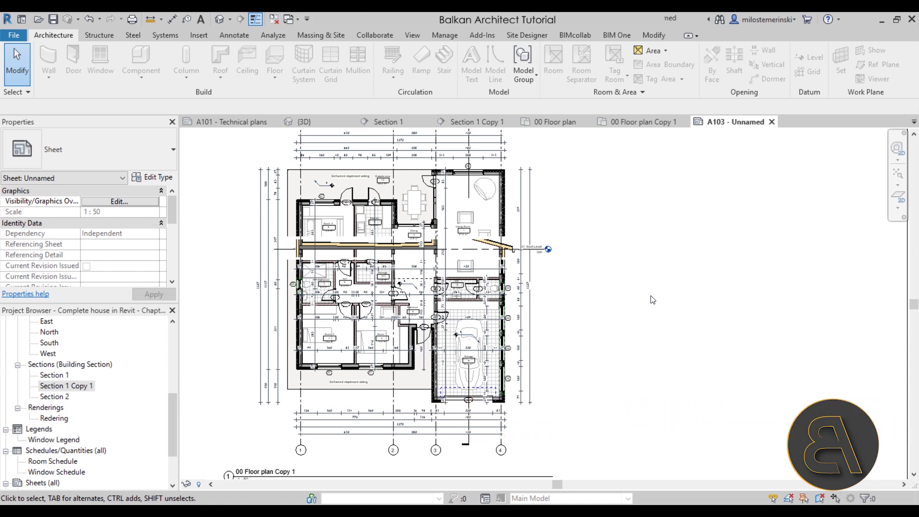
scroll(673, 359, "down", 2)
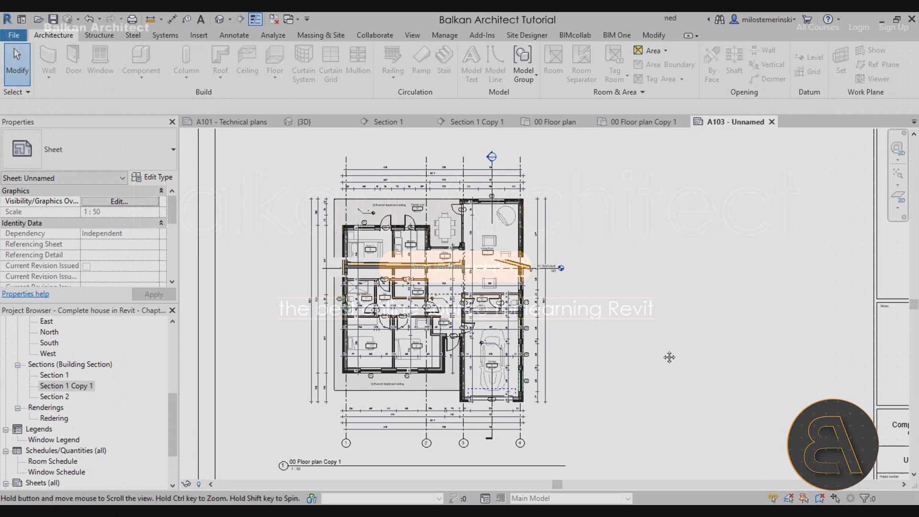